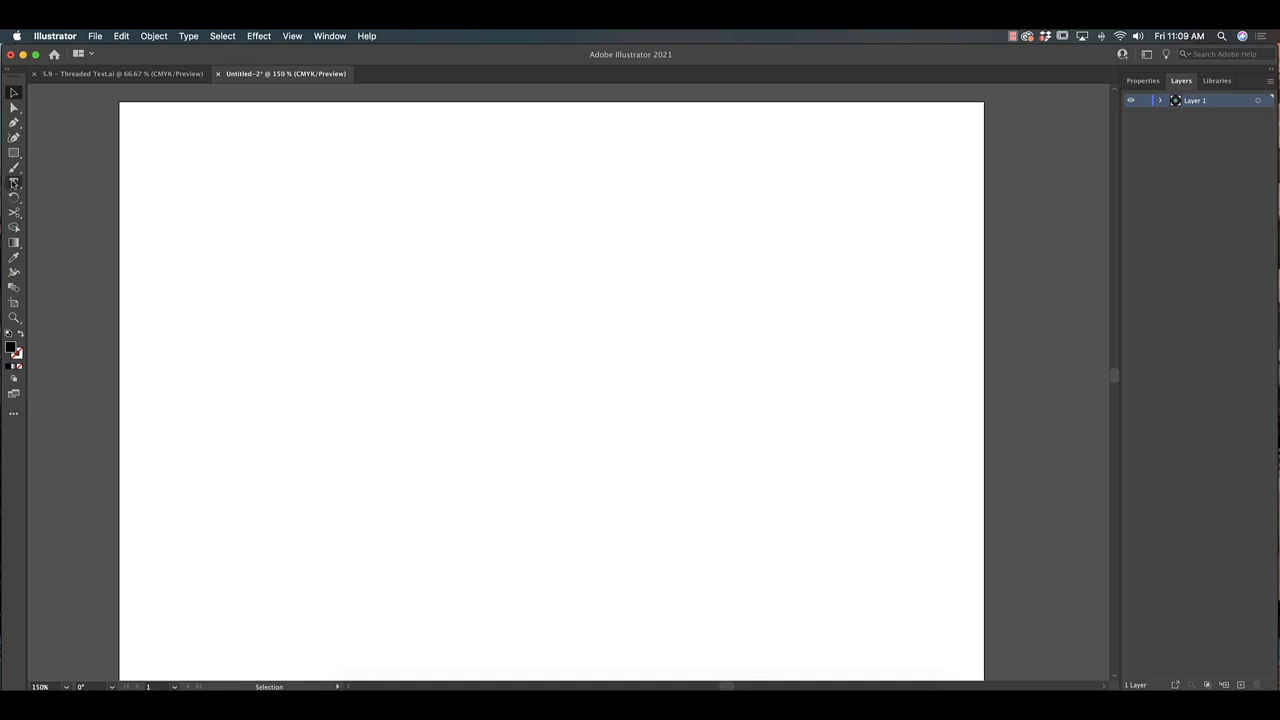
Create an area text frame near the artboard's upper-left corner and fill it with the song lyrics starting "Paso por tu barrio"
{"action": "left_click_drag", "start_coordinate": [14, 183], "coordinate": [78, 189]}
{"action": "left_click_drag", "start_coordinate": [141, 125], "coordinate": [550, 567]}
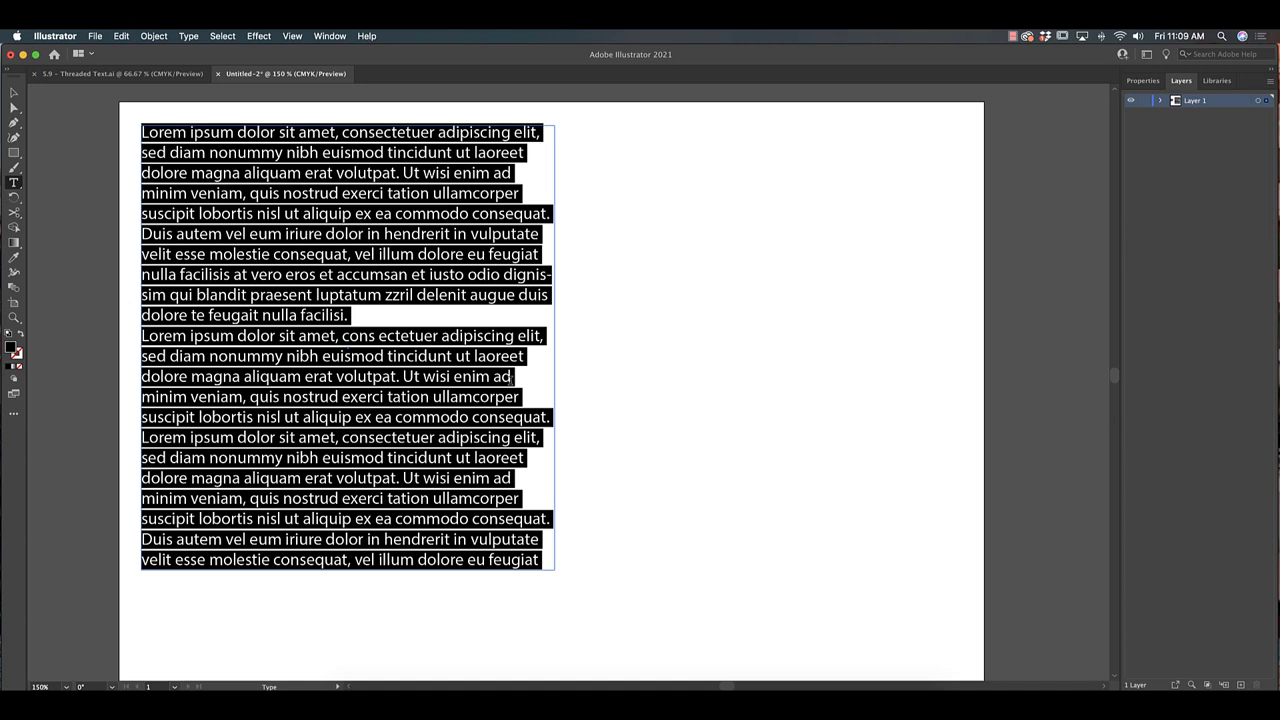
{"action": "type", "text": "Paso por tu barrio Mi salsa favorita en la radio Espero no encontrarte, ya no vuelvo más Me voy de aquí sin mirar pa'trás ¿Qué pasa en mi cabeza? Ya no te tengo miedo (ya no, ¿qué fue?) Ya no me tienes presa en tu corazón de acero (eh, eh) Dejaste que mi piel se queme Dejaste que mi cuerpo se caiga al suelo (al suelo) Tú no eres el hombre que conocí Si quieres la guerra yo estoy aquí Yo soy mi propia dueña y confió en mi fuerza (así) Paso por tu barrio Mi salsa favorita en la radio Espero no encontrarte, ya no vuelvo más Me voy de aquí sin mirar pa'trás (adiós) Paso por tu barrio Busco leche pa' la niña en el colmado Yo no te pertenezco ya no vuelvo más Me voy de aquí sin mirar pa'trás (adiós) Te tengo un veneno en copa de oro (ah, no) Te espero en la noche, aquí senta' en tu cama sin miedo"}
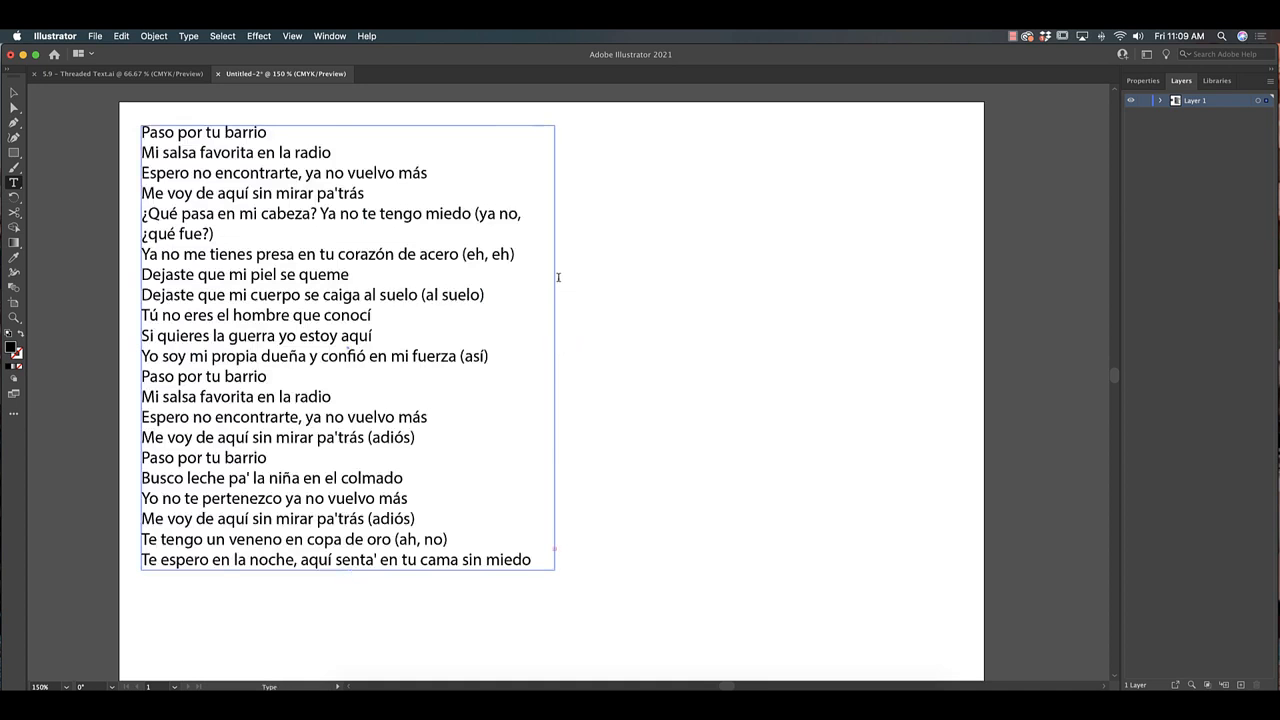
Narrow the lyrics text frame to roughly a third of the artboard's width, keeping its left edge in place
{"action": "left_click", "coordinate": [13, 92]}
{"action": "left_click_drag", "start_coordinate": [556, 348], "coordinate": [508, 348]}
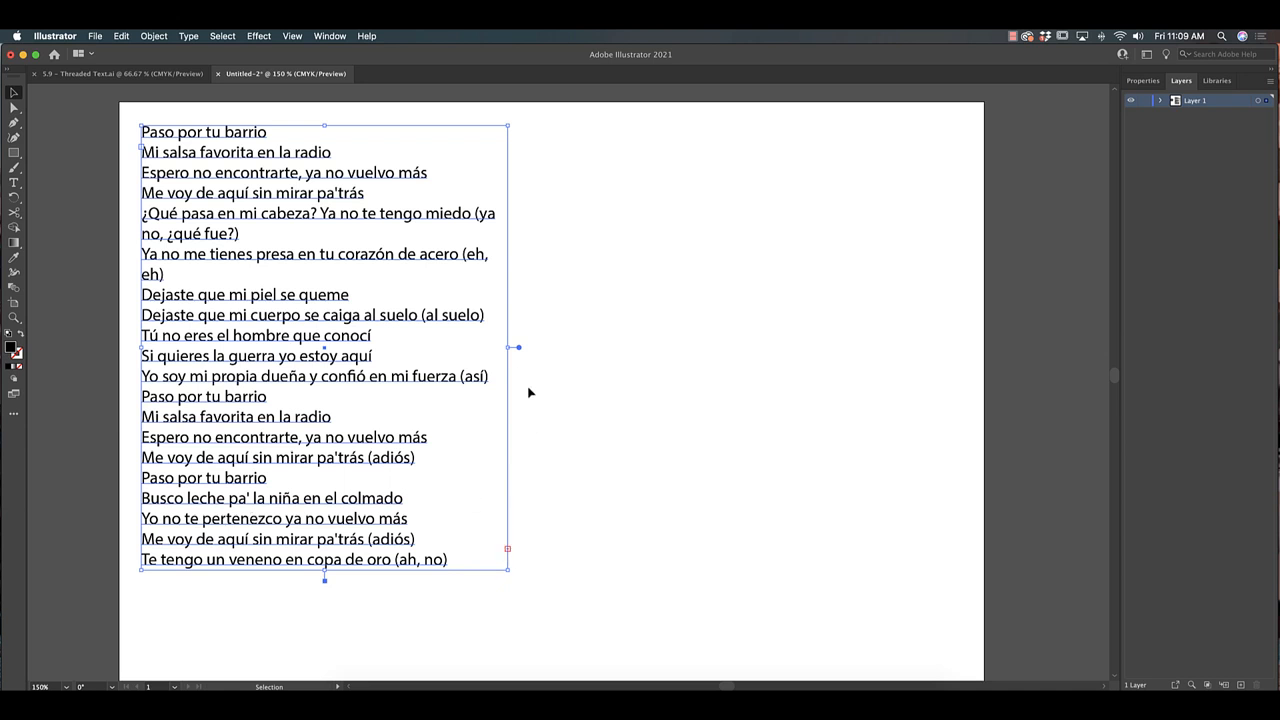
{"action": "left_click_drag", "start_coordinate": [507, 350], "coordinate": [445, 352]}
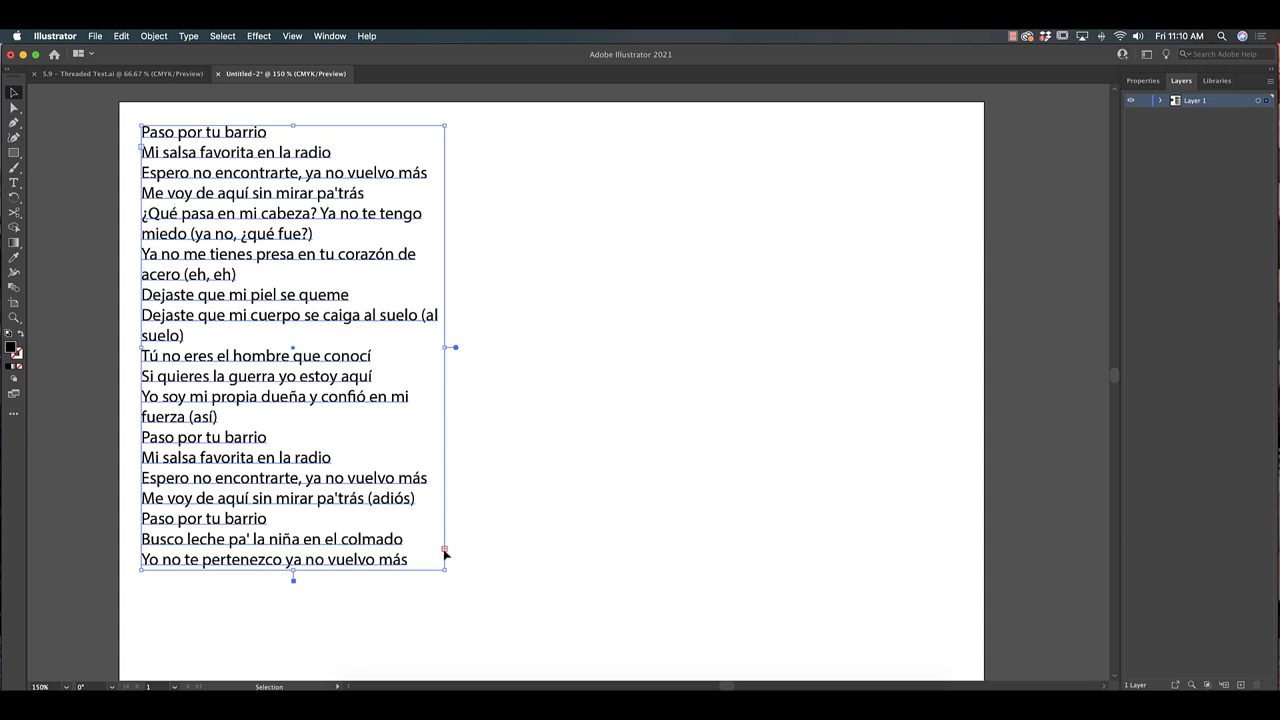
Thread the overflowing lyrics into a second text frame of the same size directly beside the first column
{"action": "key", "text": "t"}
{"action": "left_click", "coordinate": [458, 129]}
{"action": "key", "text": "Escape"}
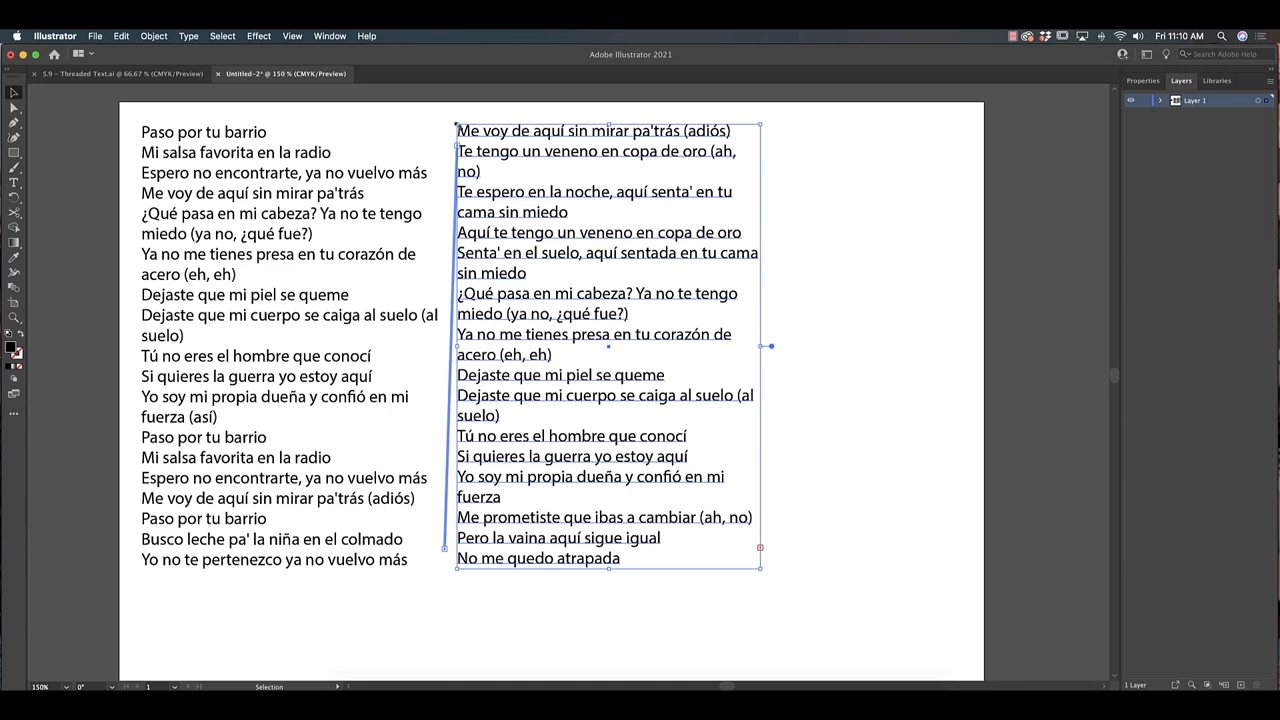
{"action": "left_click", "coordinate": [306, 129]}
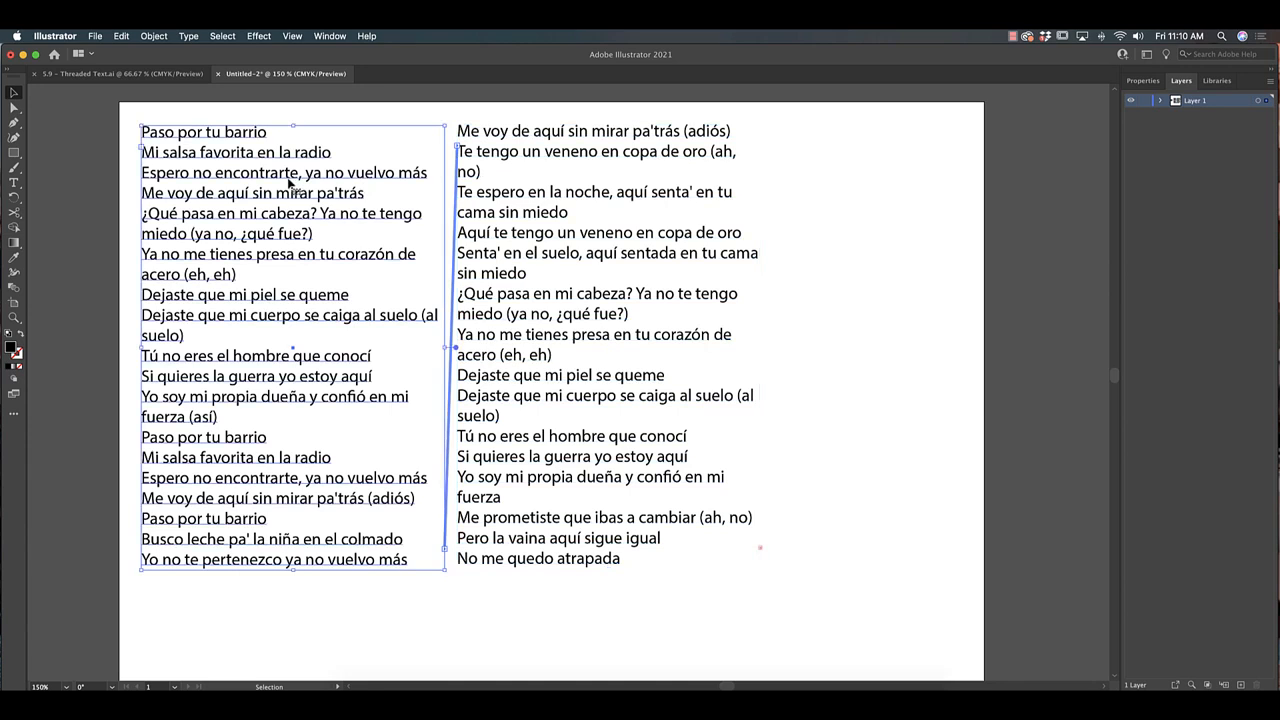
{"action": "left_click", "coordinate": [652, 191]}
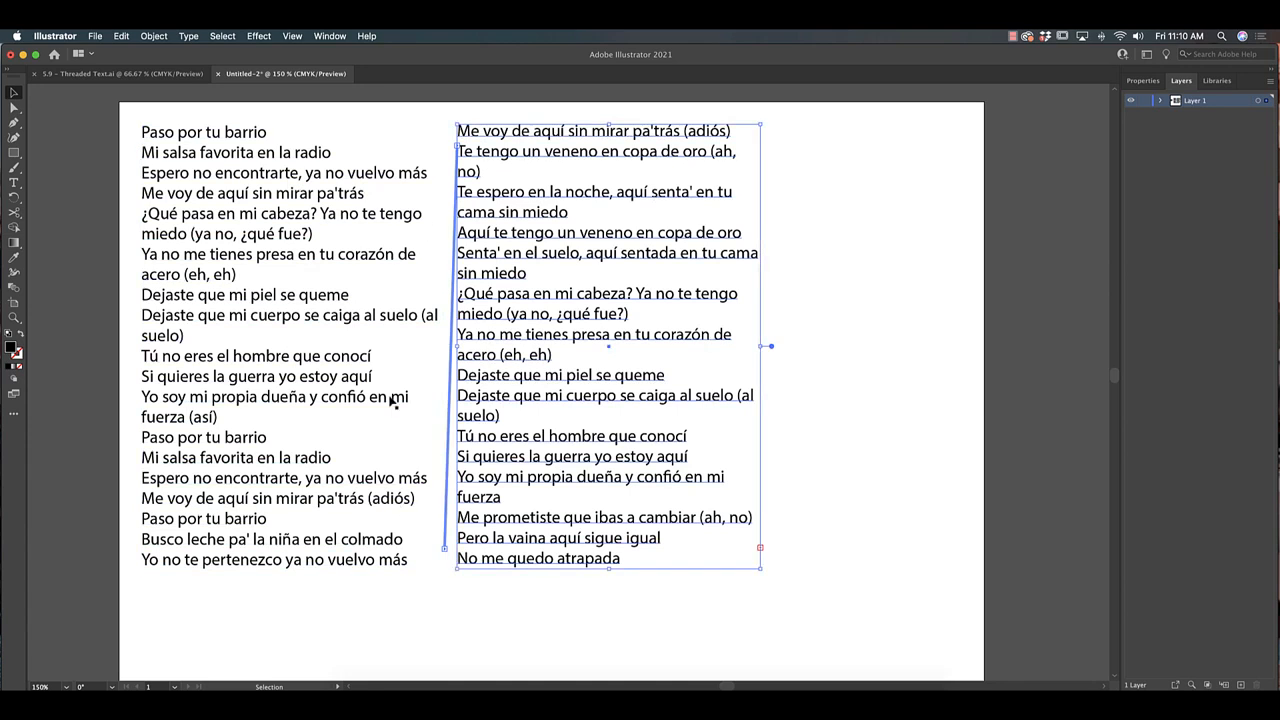
Lengthen both threaded text frames downward so that each column holds more lines of the lyrics
{"action": "scroll", "coordinate": [408, 355], "scroll_direction": "down", "scroll_amount": 1}
{"action": "left_click", "coordinate": [289, 496]}
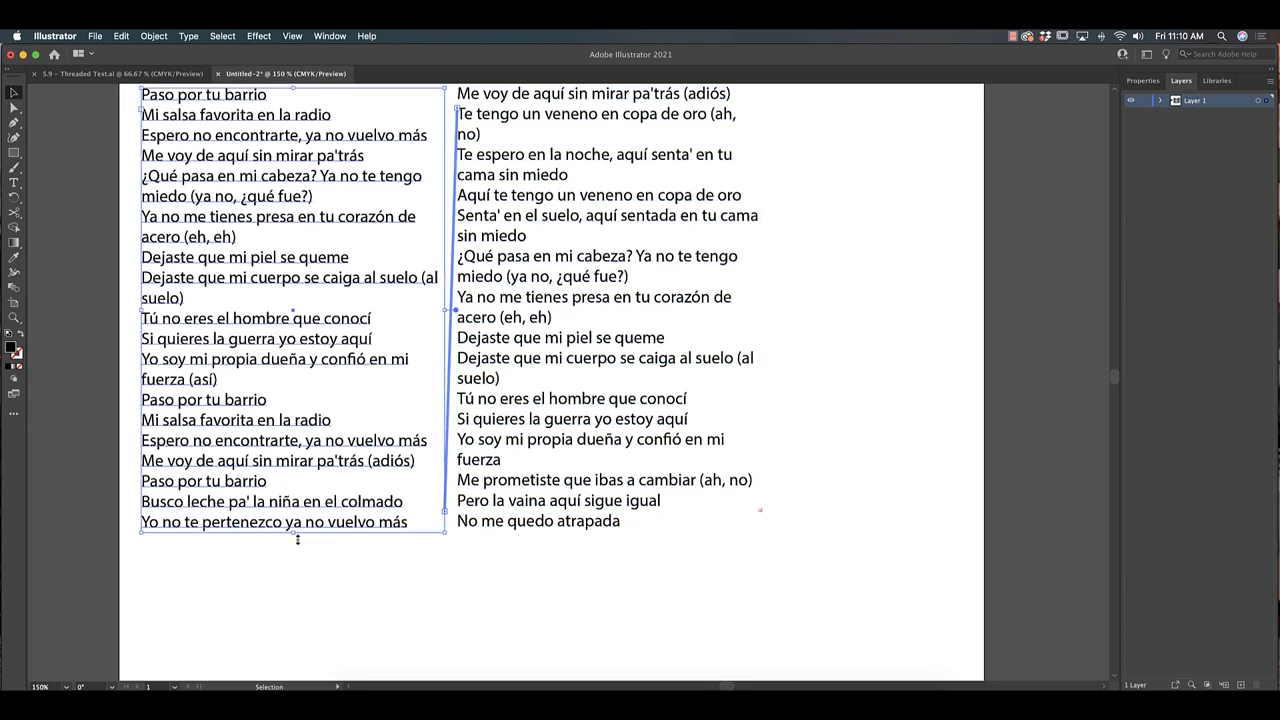
{"action": "left_click_drag", "start_coordinate": [295, 535], "coordinate": [296, 610]}
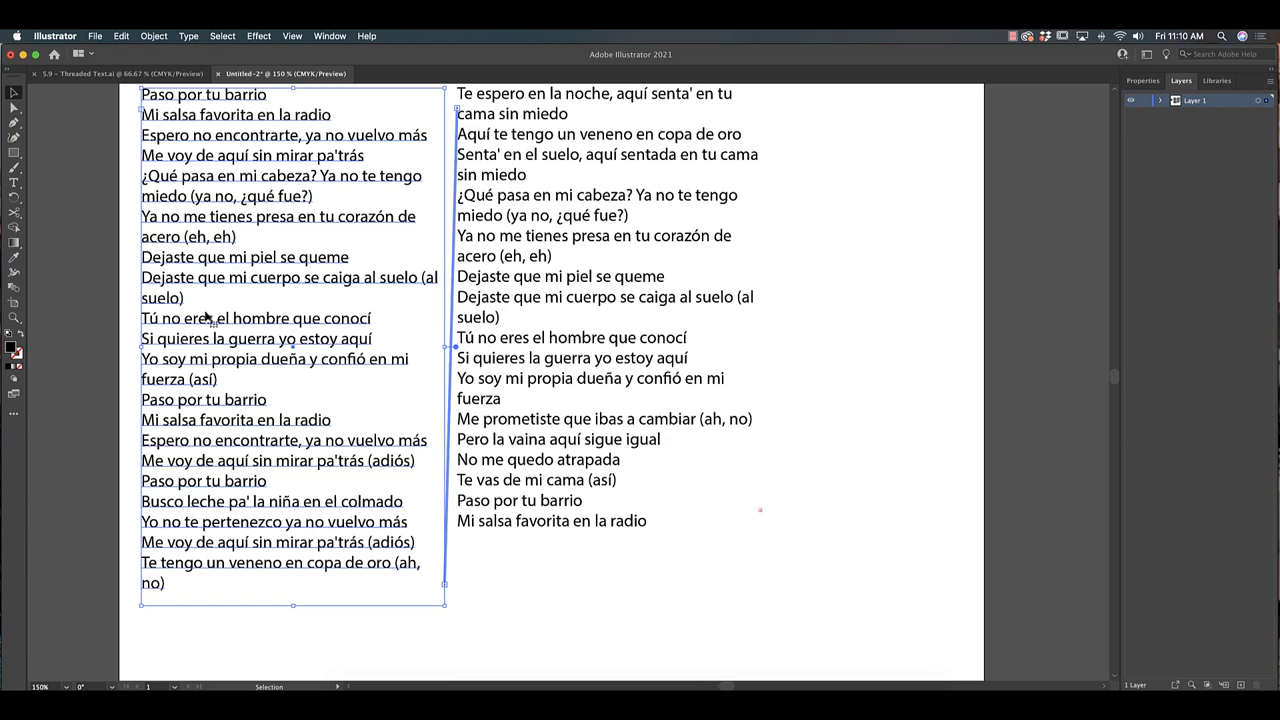
{"action": "left_click", "coordinate": [583, 472]}
{"action": "left_click_drag", "start_coordinate": [607, 530], "coordinate": [618, 596]}
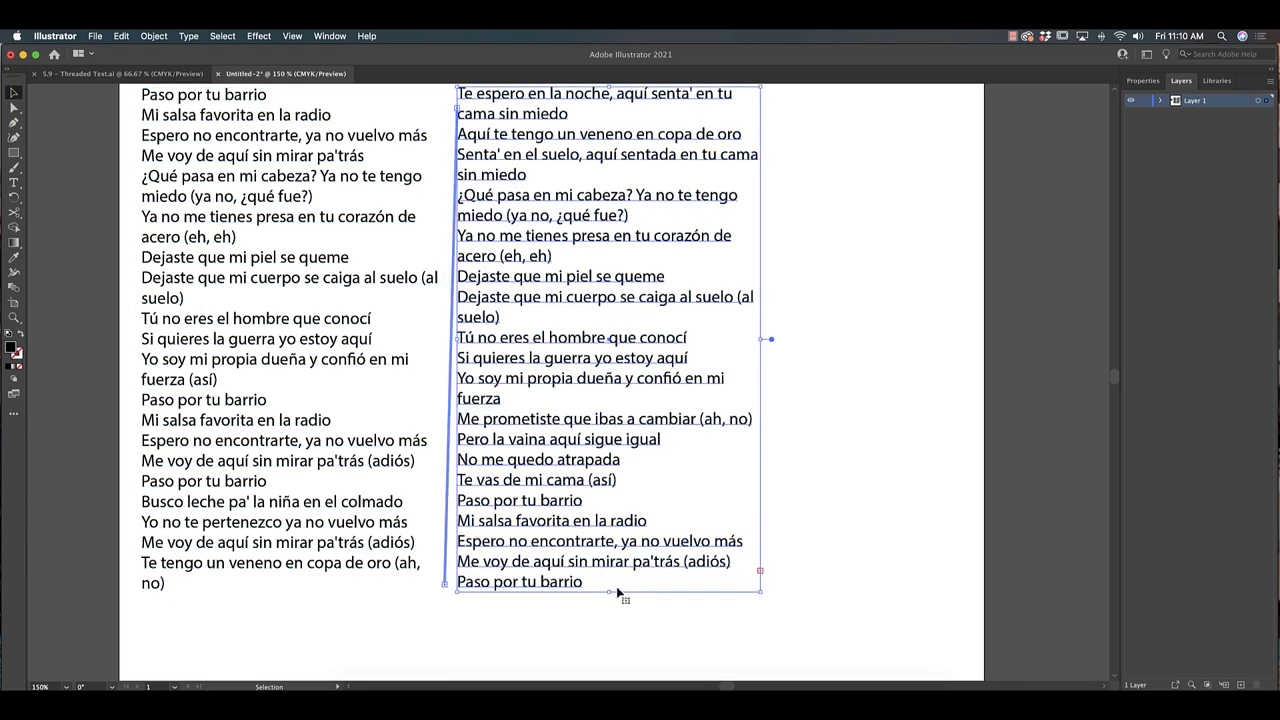
Set the first lyrics line, "Paso por tu barrio", in the Bold style of Myriad Pro and deselect the text
{"action": "key", "text": "super+minus"}
{"action": "left_click", "coordinate": [319, 419]}
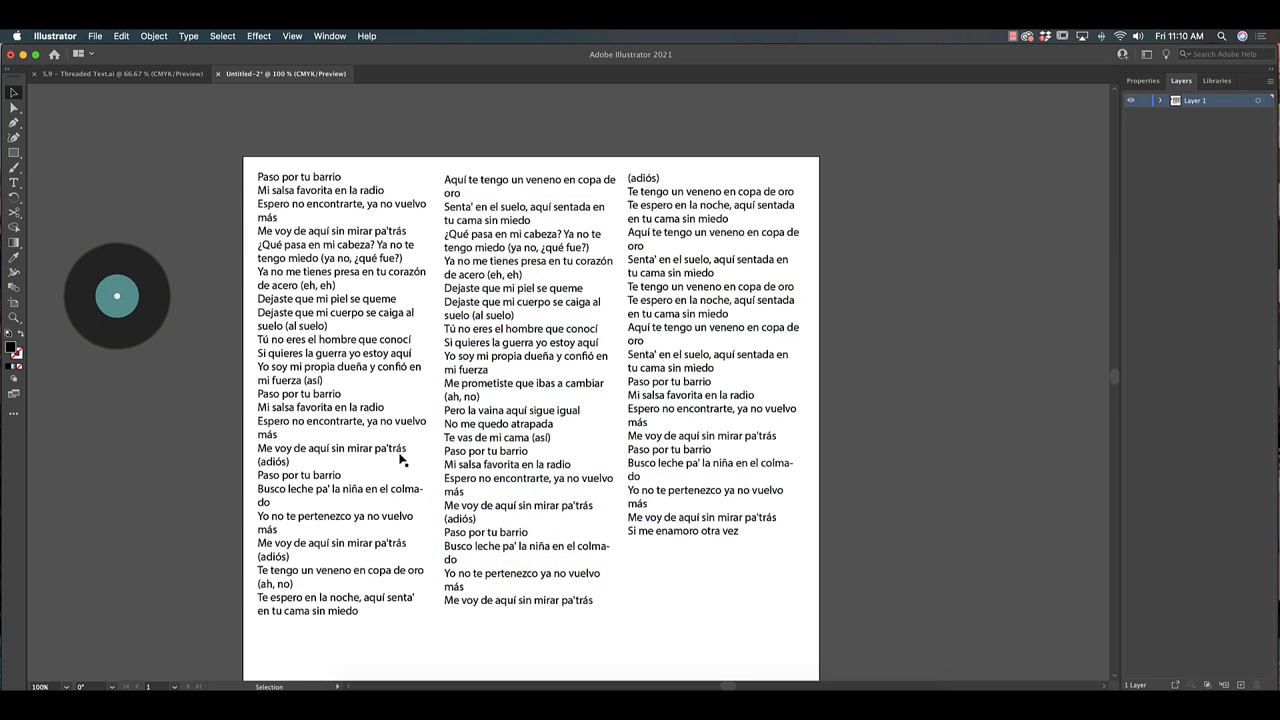
{"action": "left_click", "coordinate": [583, 298]}
{"action": "double_click", "coordinate": [314, 192]}
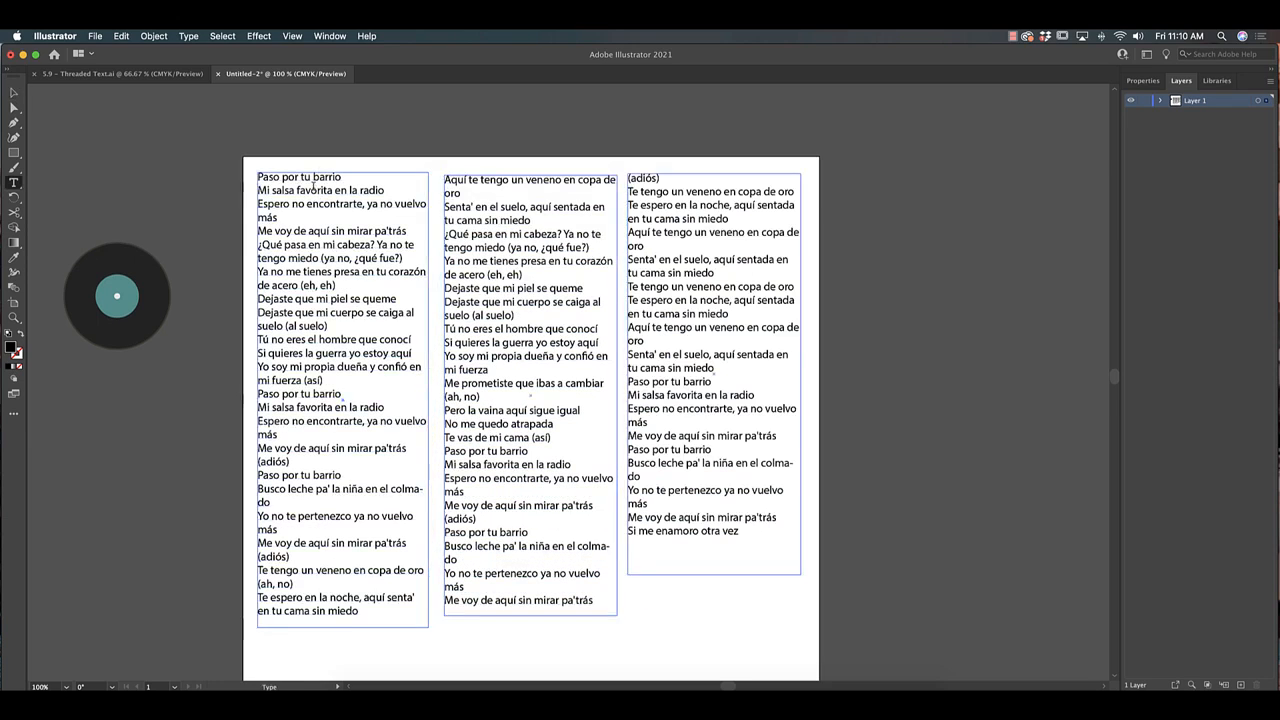
{"action": "left_click_drag", "start_coordinate": [351, 176], "coordinate": [211, 168]}
{"action": "left_click", "coordinate": [1143, 80]}
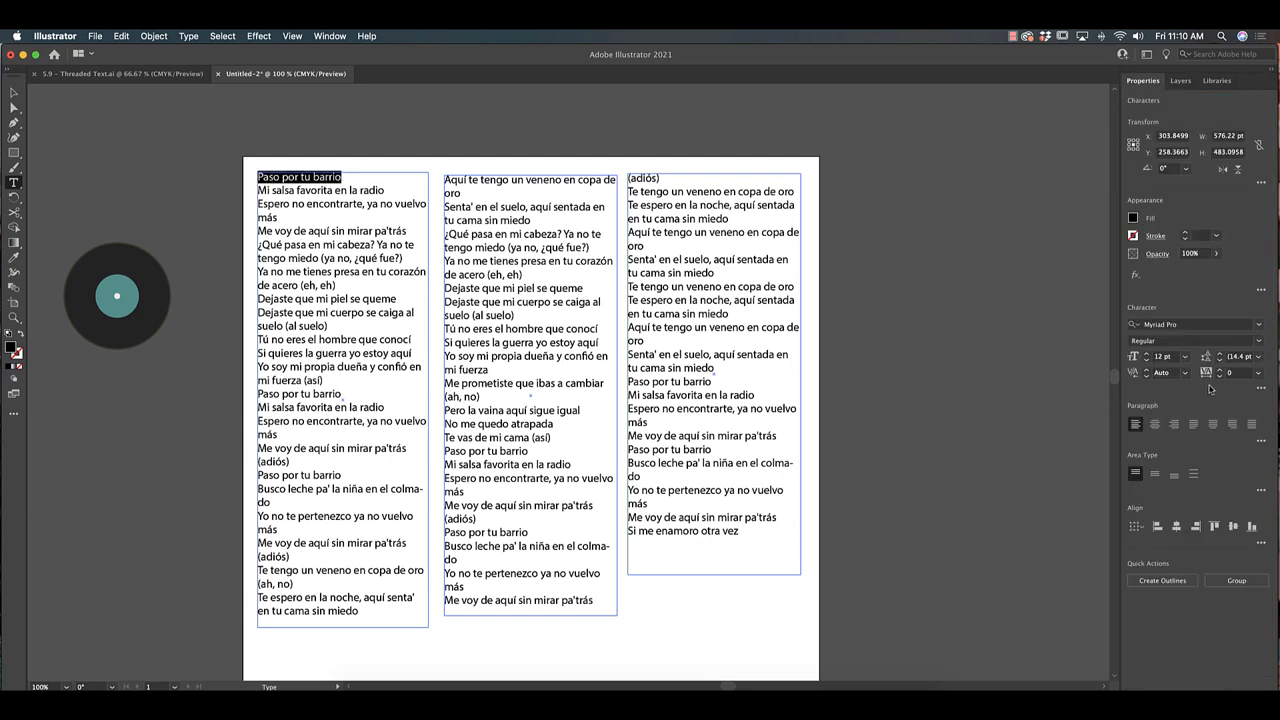
{"action": "left_click", "coordinate": [1259, 340]}
{"action": "left_click", "coordinate": [1152, 356]}
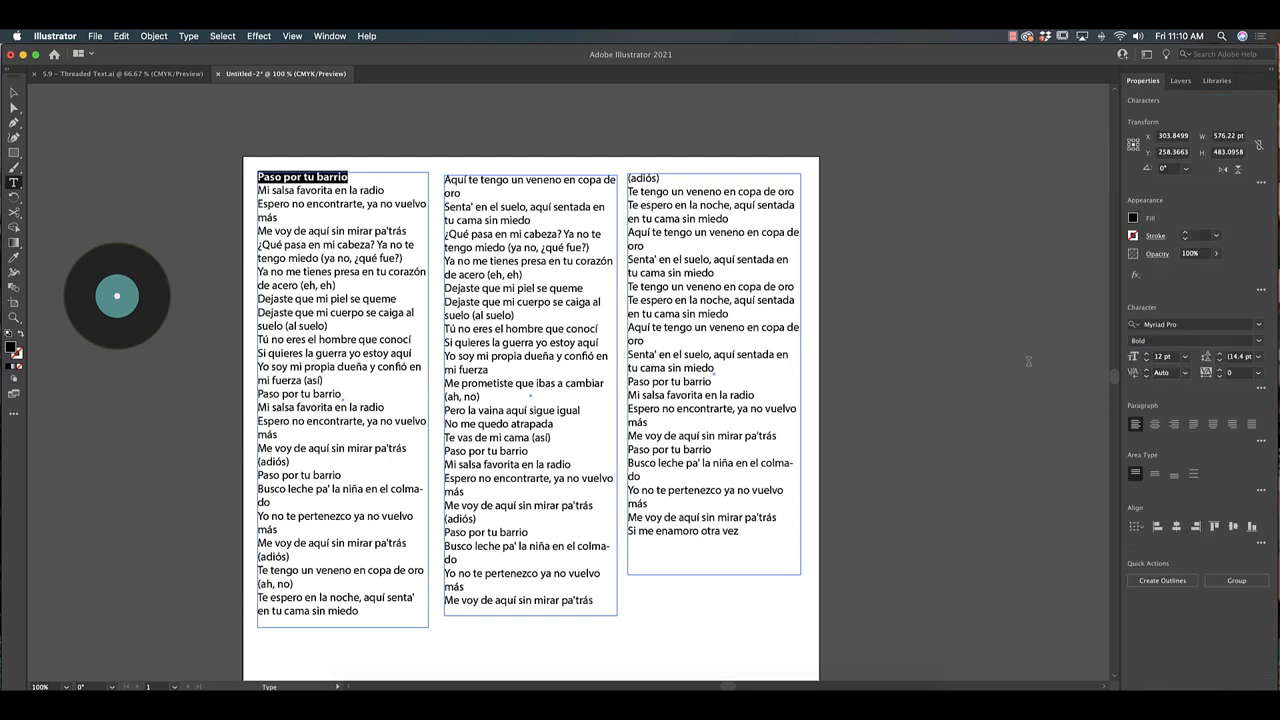
{"action": "key", "text": "Escape"}
{"action": "left_click", "coordinate": [185, 225]}
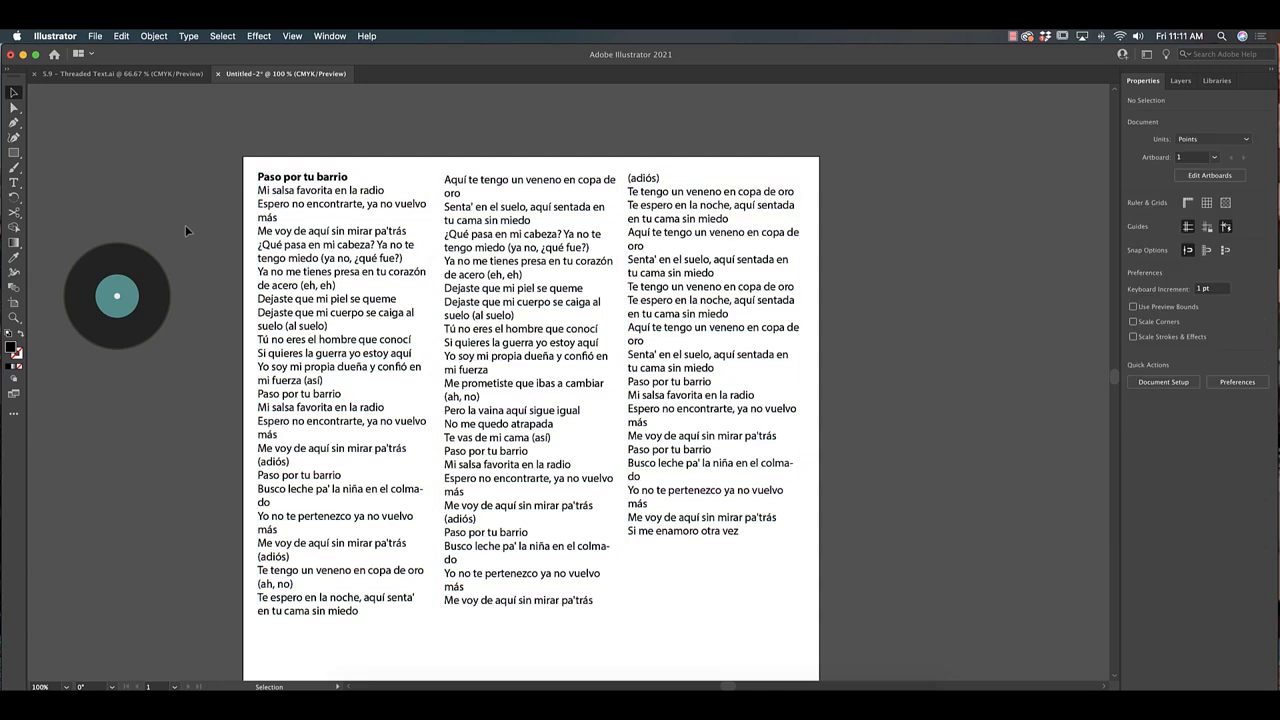
Move the vinyl record graphic onto the lower part of the third text column and enlarge it to about 184 pt wide
{"action": "left_click_drag", "start_coordinate": [126, 324], "coordinate": [745, 530]}
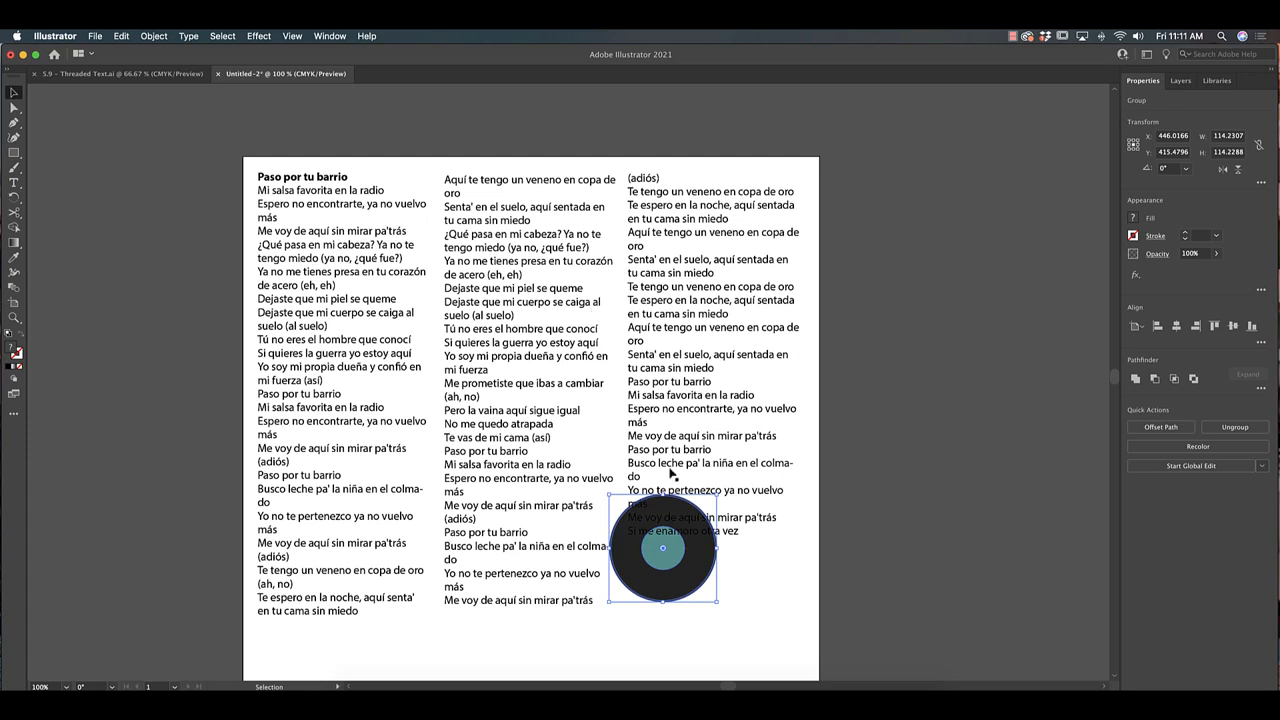
{"action": "left_click_drag", "start_coordinate": [717, 494], "coordinate": [783, 428]}
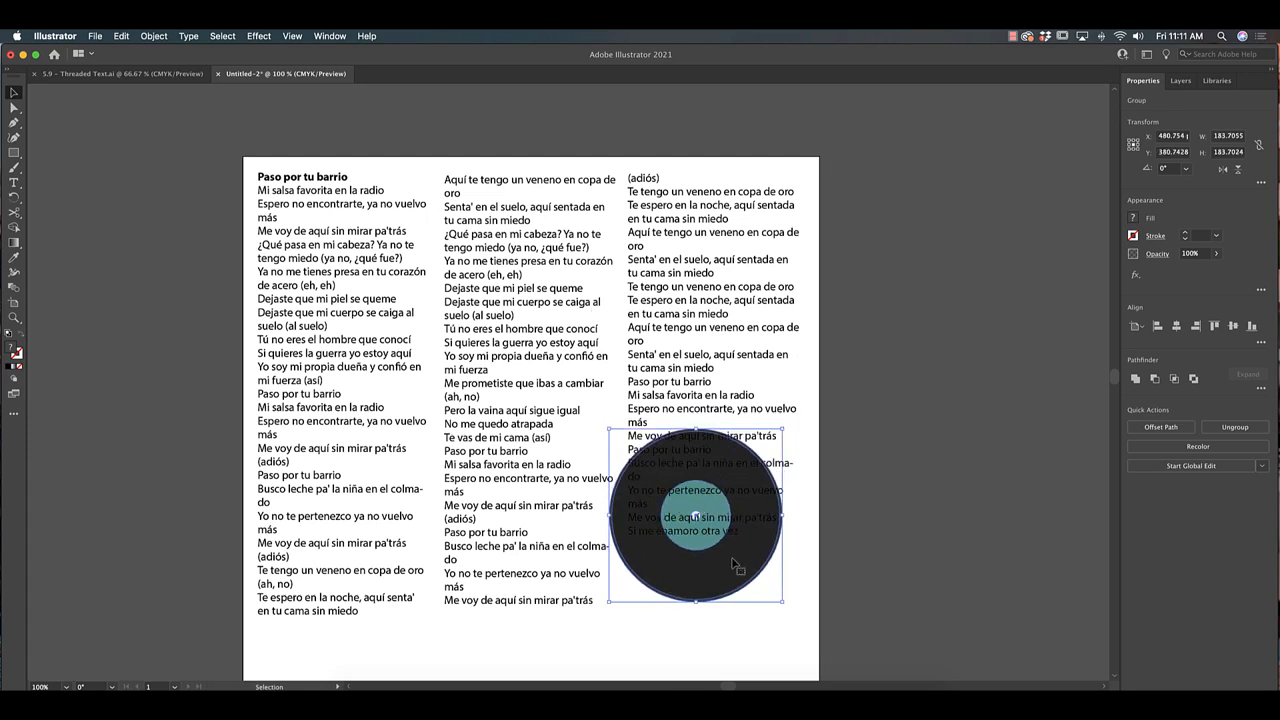
{"action": "left_click_drag", "start_coordinate": [715, 599], "coordinate": [718, 585]}
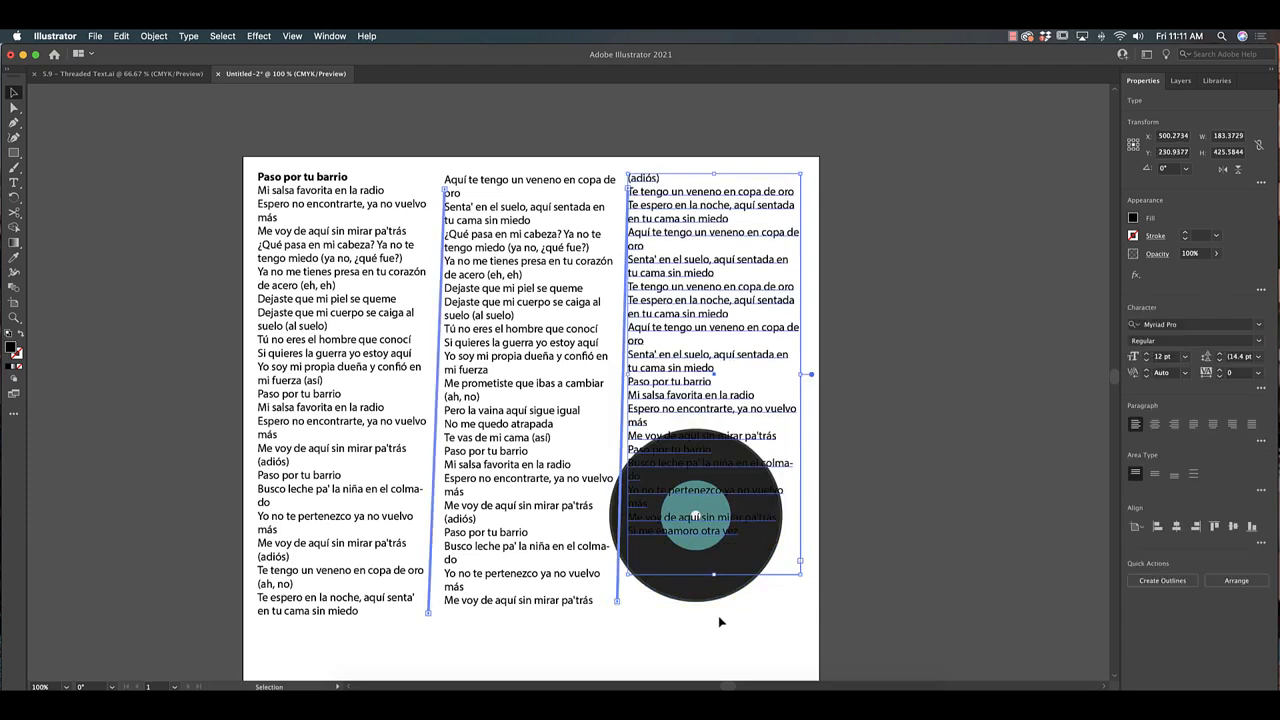
{"action": "left_click", "coordinate": [718, 617]}
{"action": "left_click", "coordinate": [717, 600]}
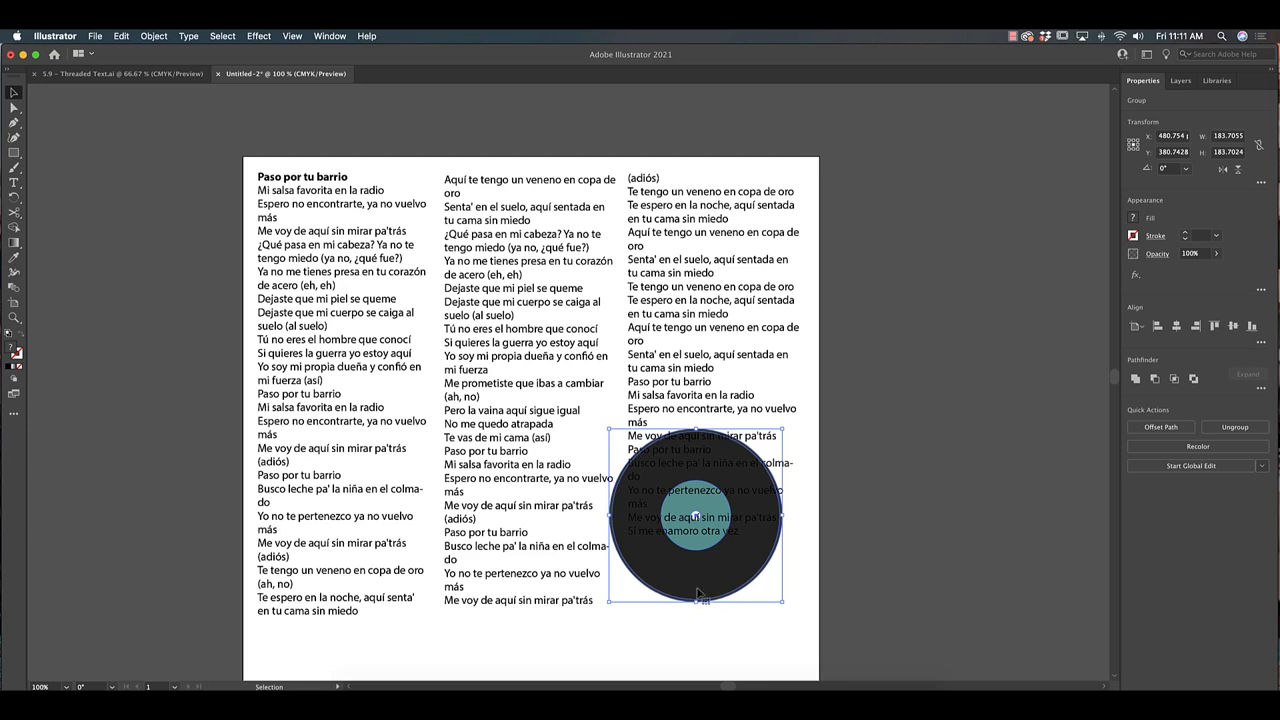
Bring the vinyl record to the front of the text and place it higher in the third column, about 149 pt wide
{"action": "left_click", "coordinate": [155, 37]}
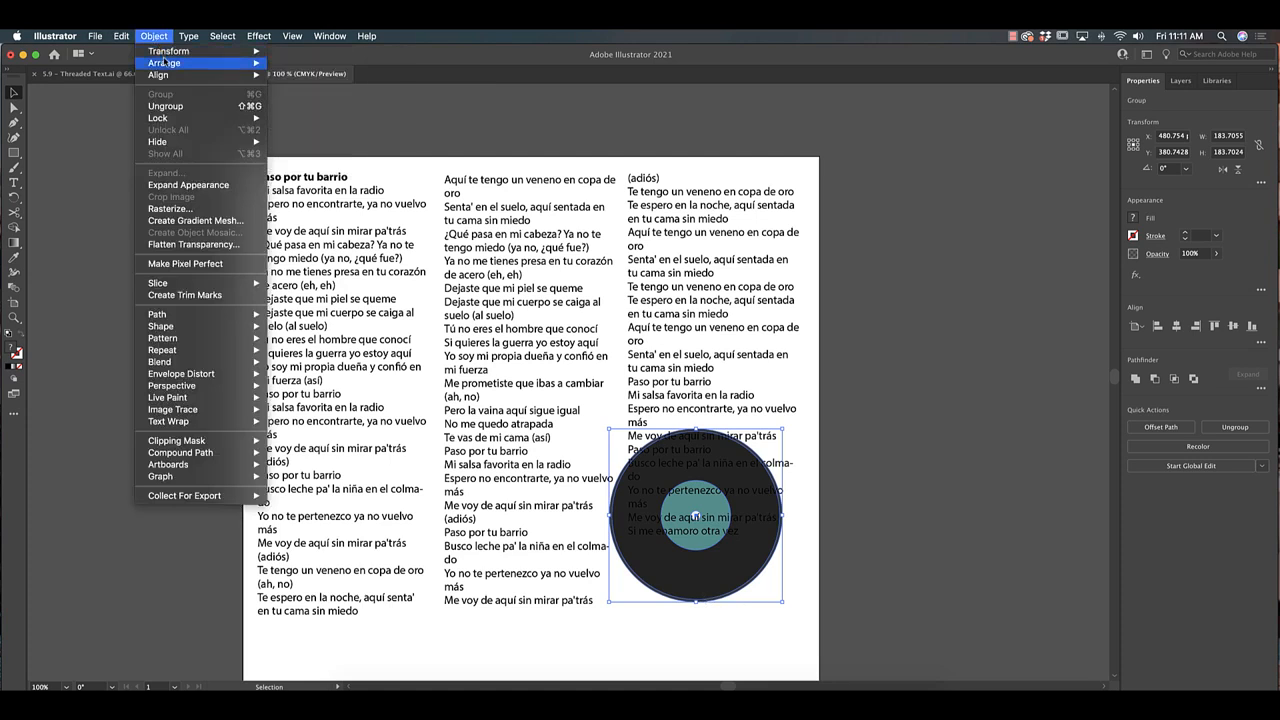
{"action": "mouse_move", "coordinate": [200, 63]}
{"action": "left_click", "coordinate": [320, 66]}
{"action": "left_click_drag", "start_coordinate": [718, 590], "coordinate": [716, 436]}
{"action": "left_click", "coordinate": [866, 597]}
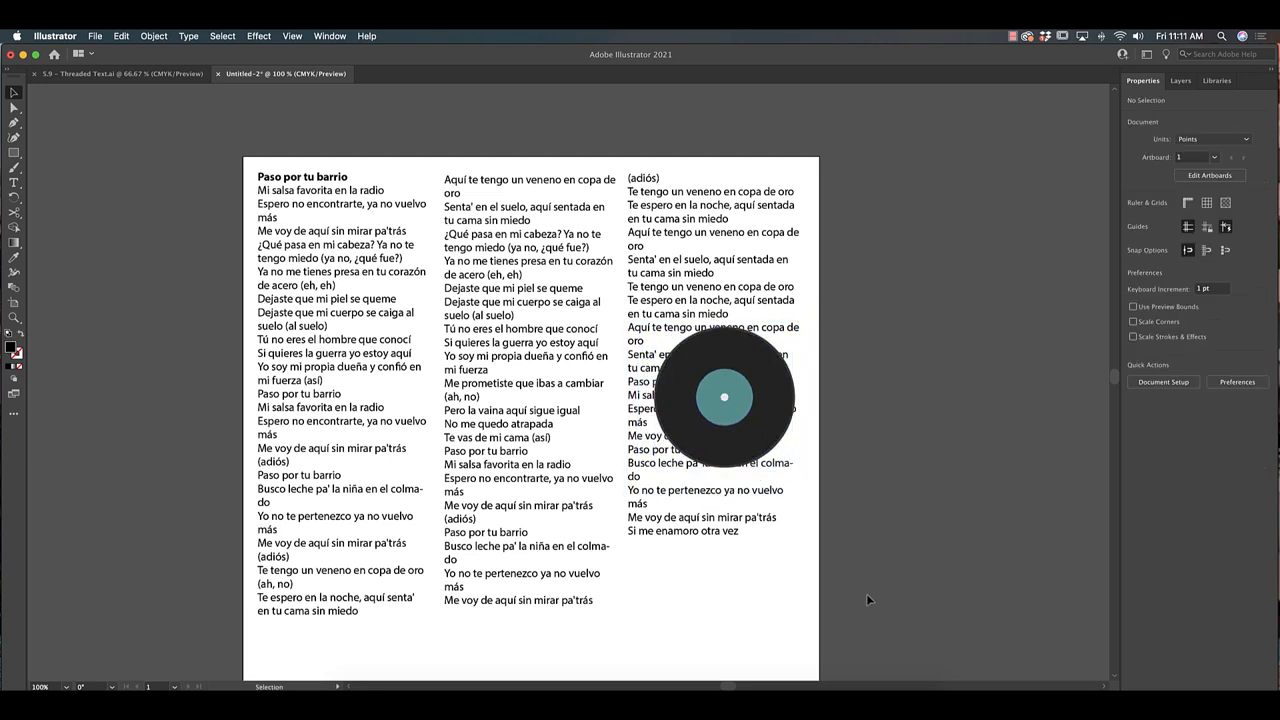
Select the vinyl record together with all three text columns and make a text wrap
{"action": "left_click_drag", "start_coordinate": [893, 565], "coordinate": [279, 257]}
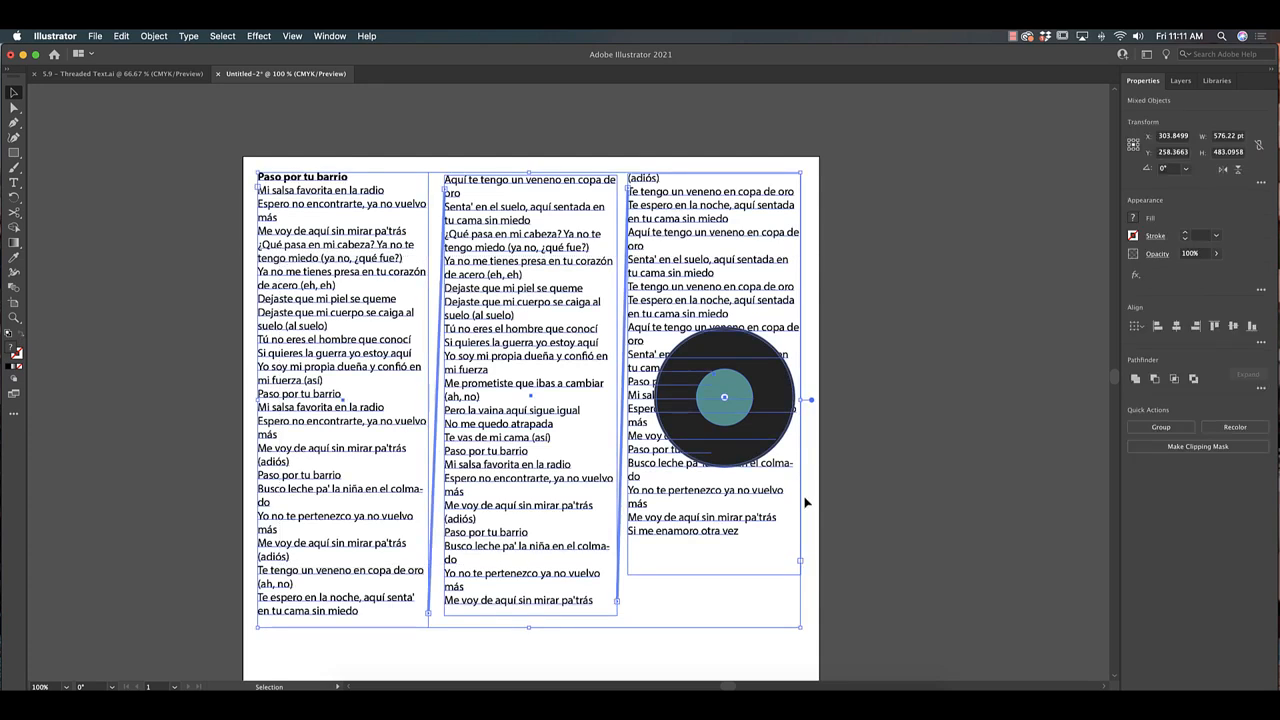
{"action": "left_click", "coordinate": [154, 36]}
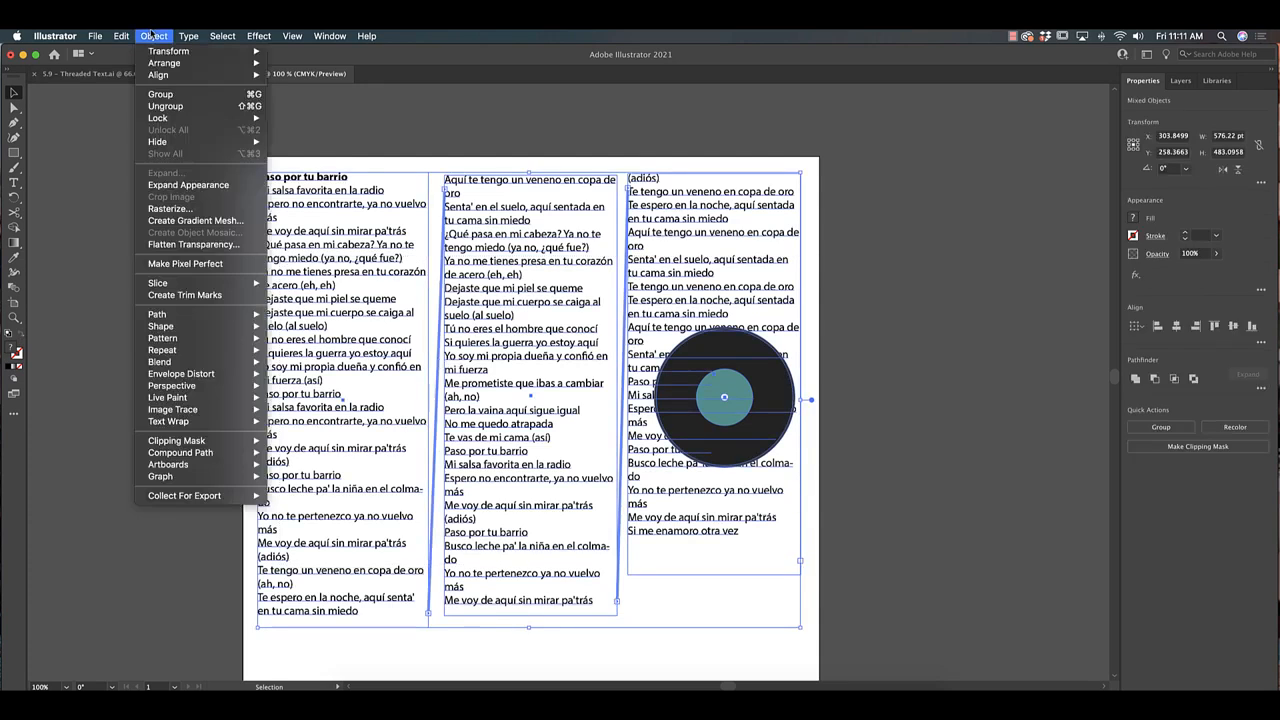
{"action": "mouse_move", "coordinate": [210, 424]}
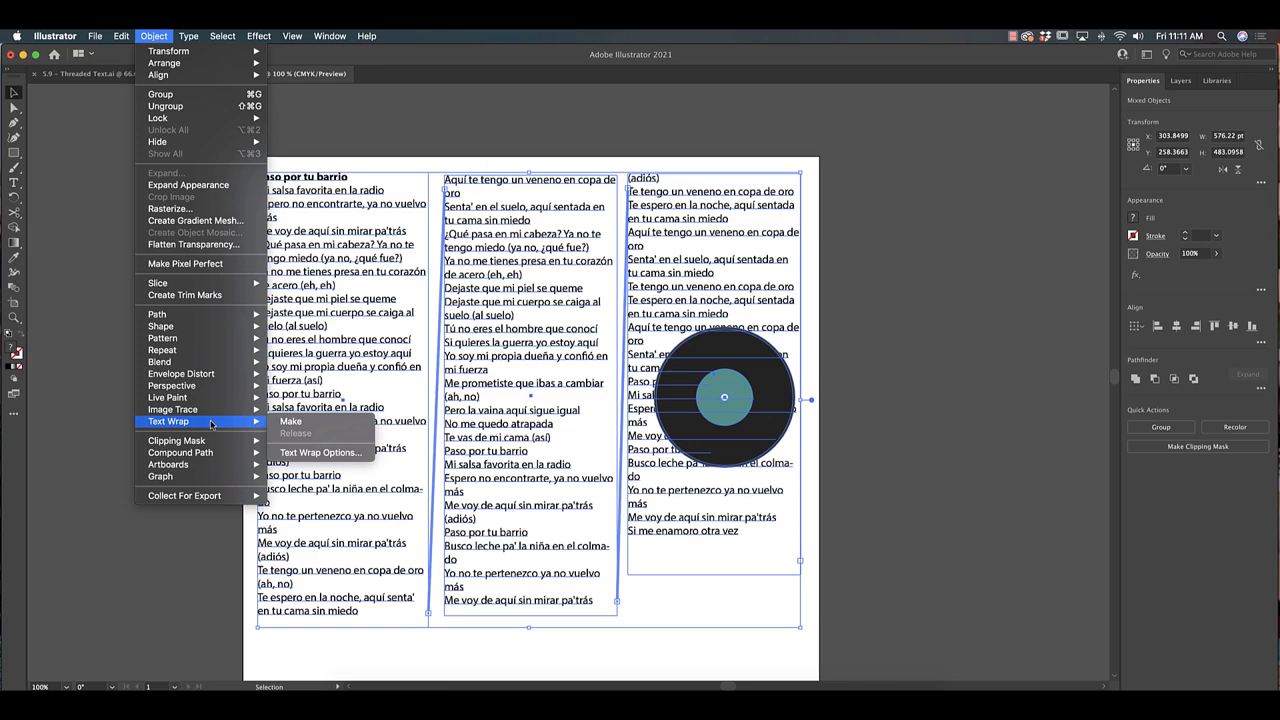
{"action": "left_click", "coordinate": [293, 426]}
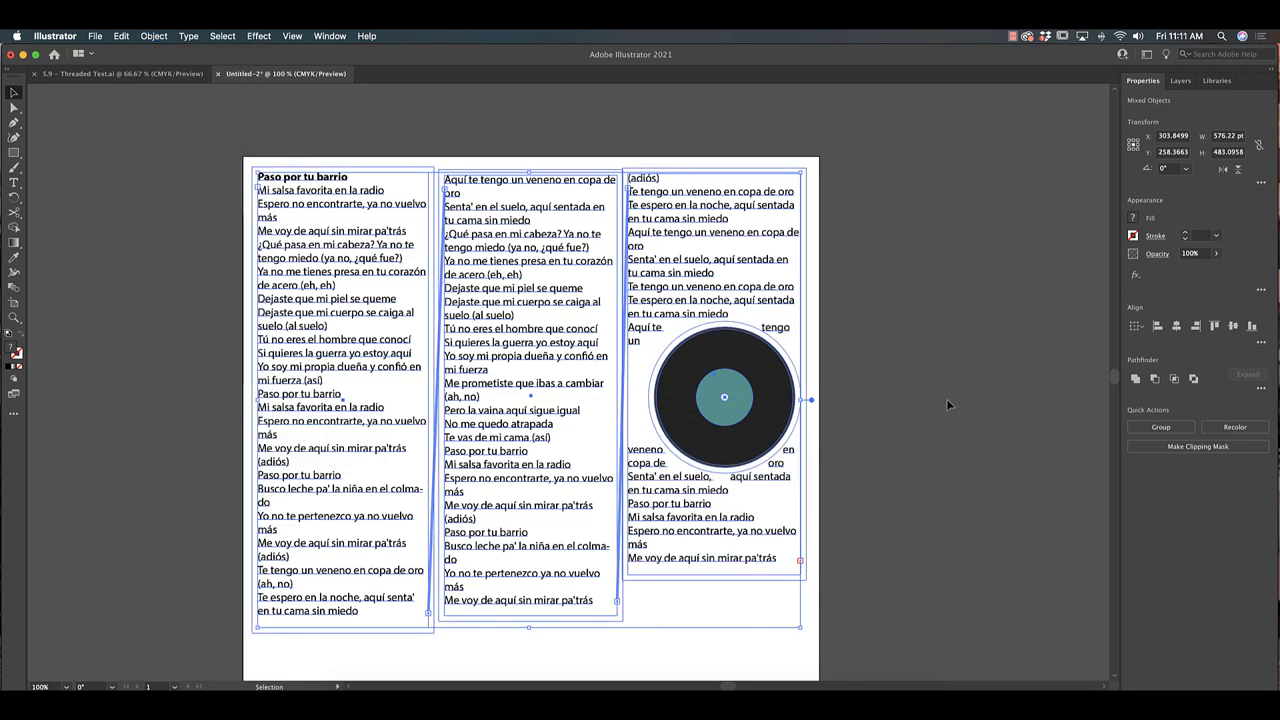
Move the vinyl record up along the right side of the third column, to about X 526, Y 174 pt
{"action": "key", "text": "super+equal"}
{"action": "left_click_drag", "start_coordinate": [1026, 376], "coordinate": [936, 362]}
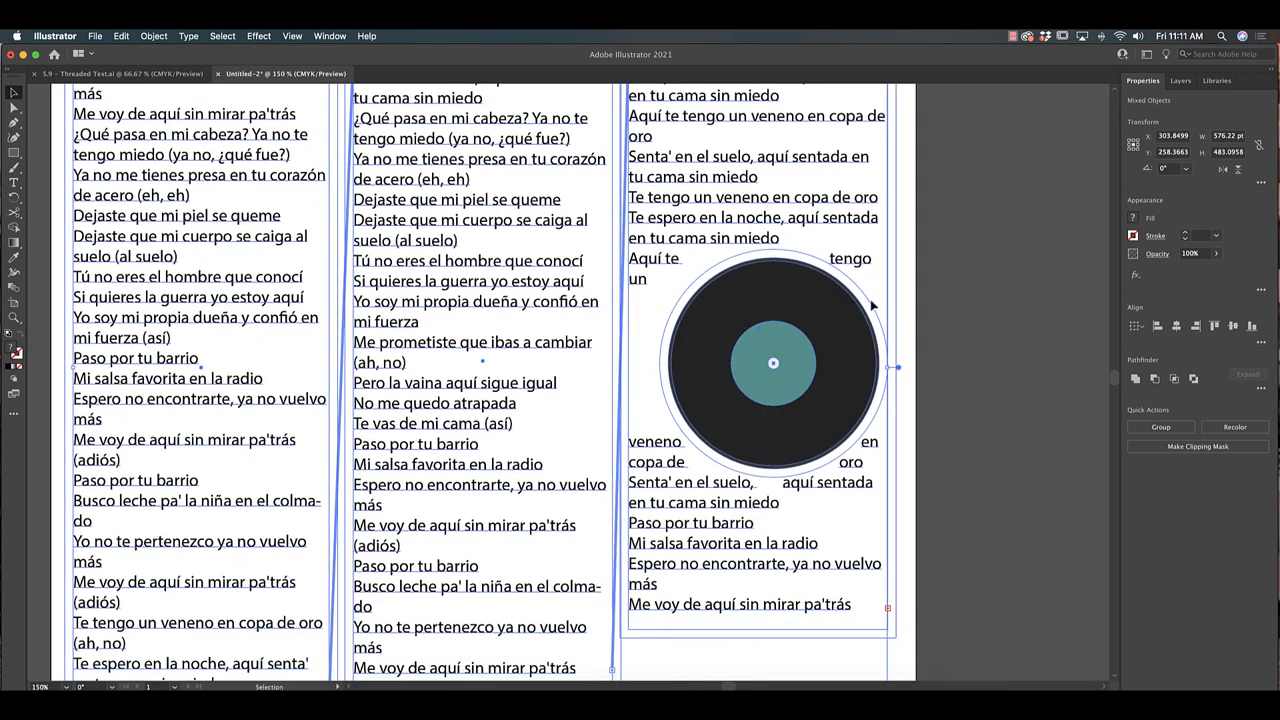
{"action": "left_click_drag", "start_coordinate": [818, 417], "coordinate": [835, 289]}
{"action": "key", "text": "ctrl+1"}
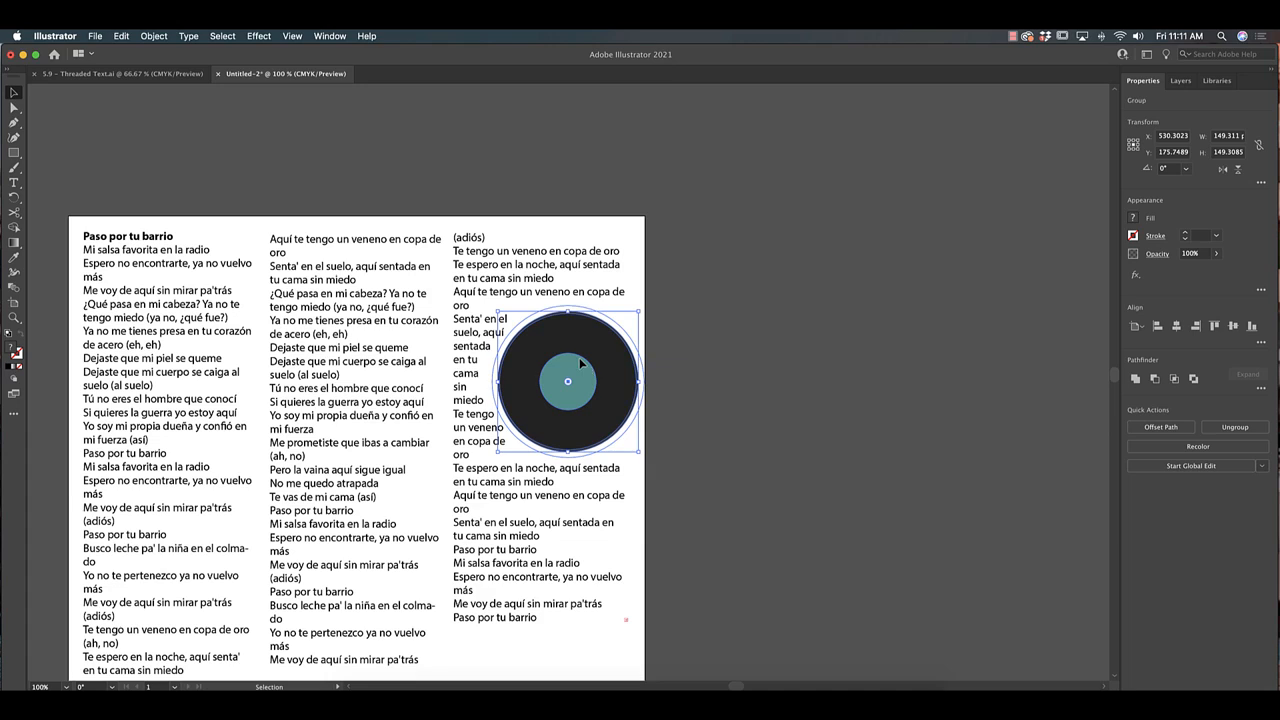
{"action": "left_click_drag", "start_coordinate": [580, 363], "coordinate": [577, 361]}
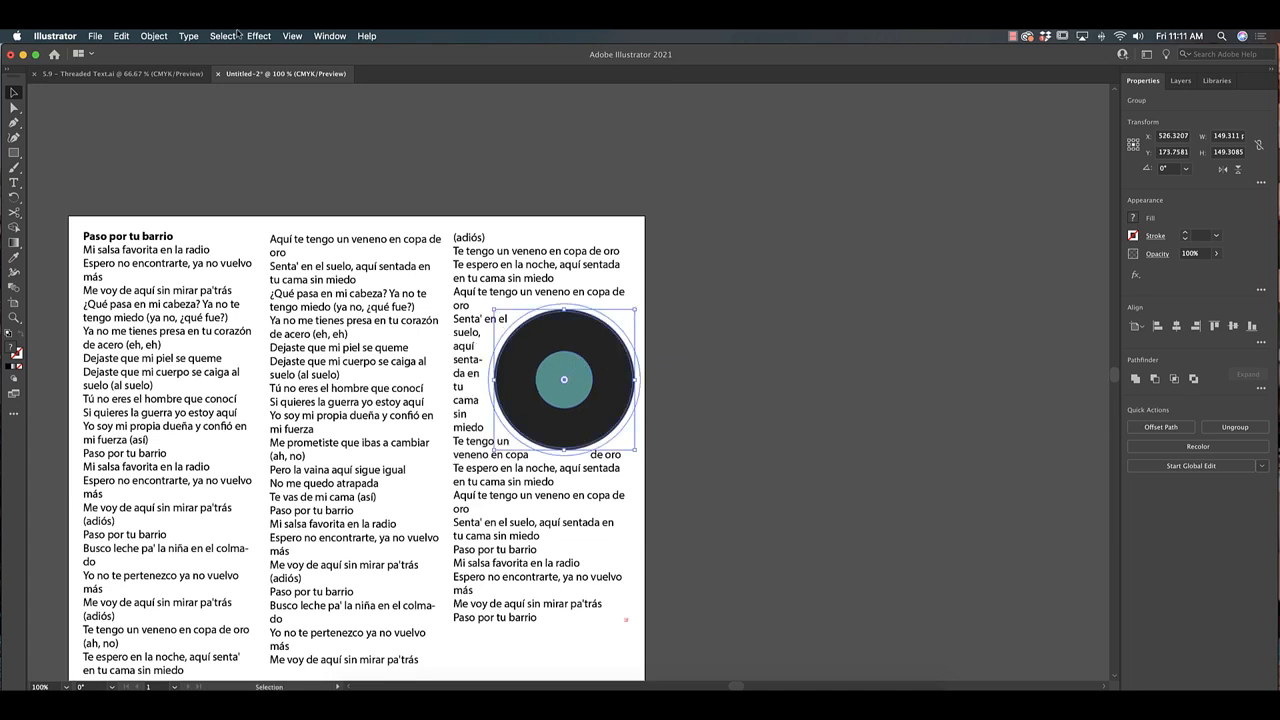
Open the Text Wrap Options for the vinyl record and keep the dialog clear of the artwork
{"action": "left_click", "coordinate": [143, 36]}
{"action": "mouse_move", "coordinate": [209, 425]}
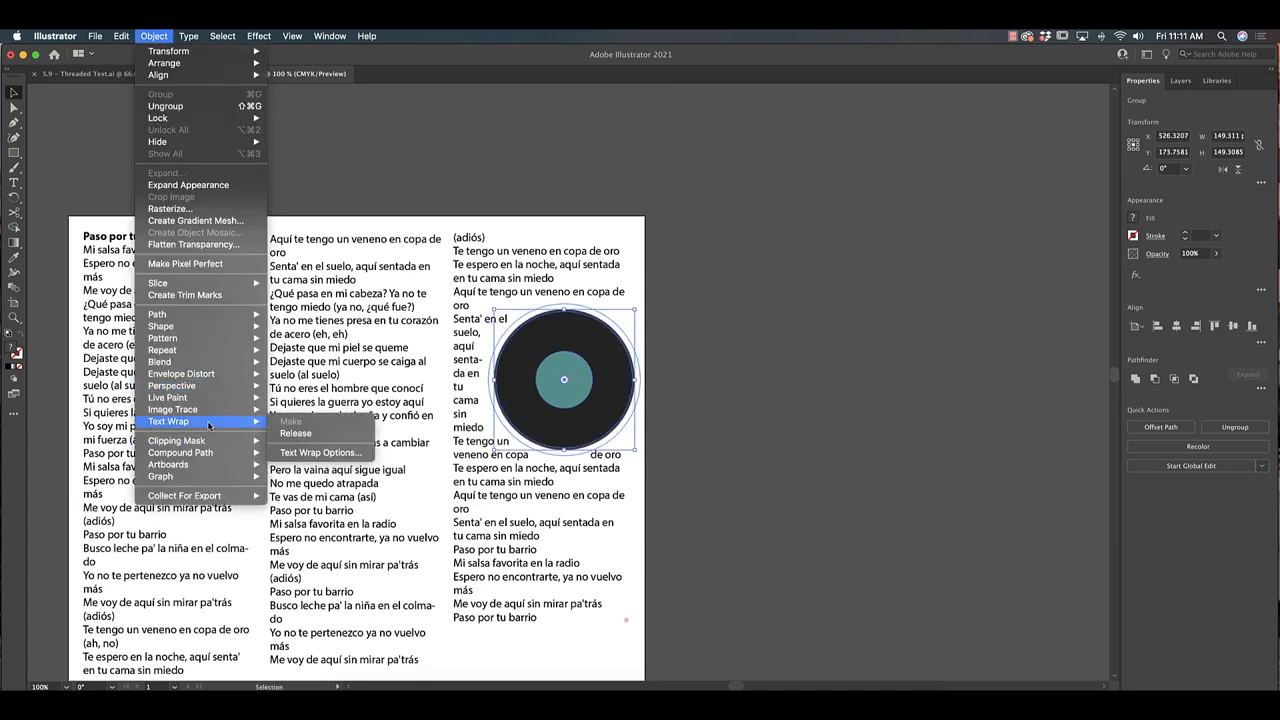
{"action": "left_click", "coordinate": [342, 457]}
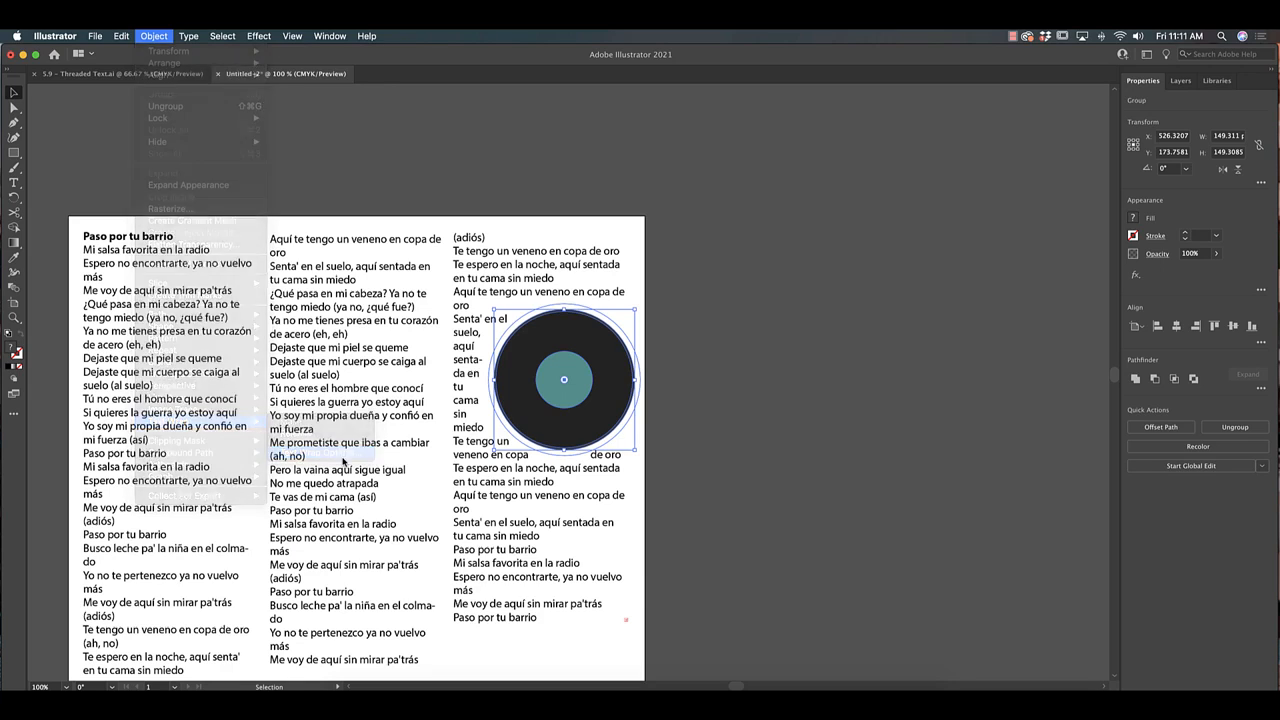
{"action": "left_click_drag", "start_coordinate": [673, 341], "coordinate": [844, 349]}
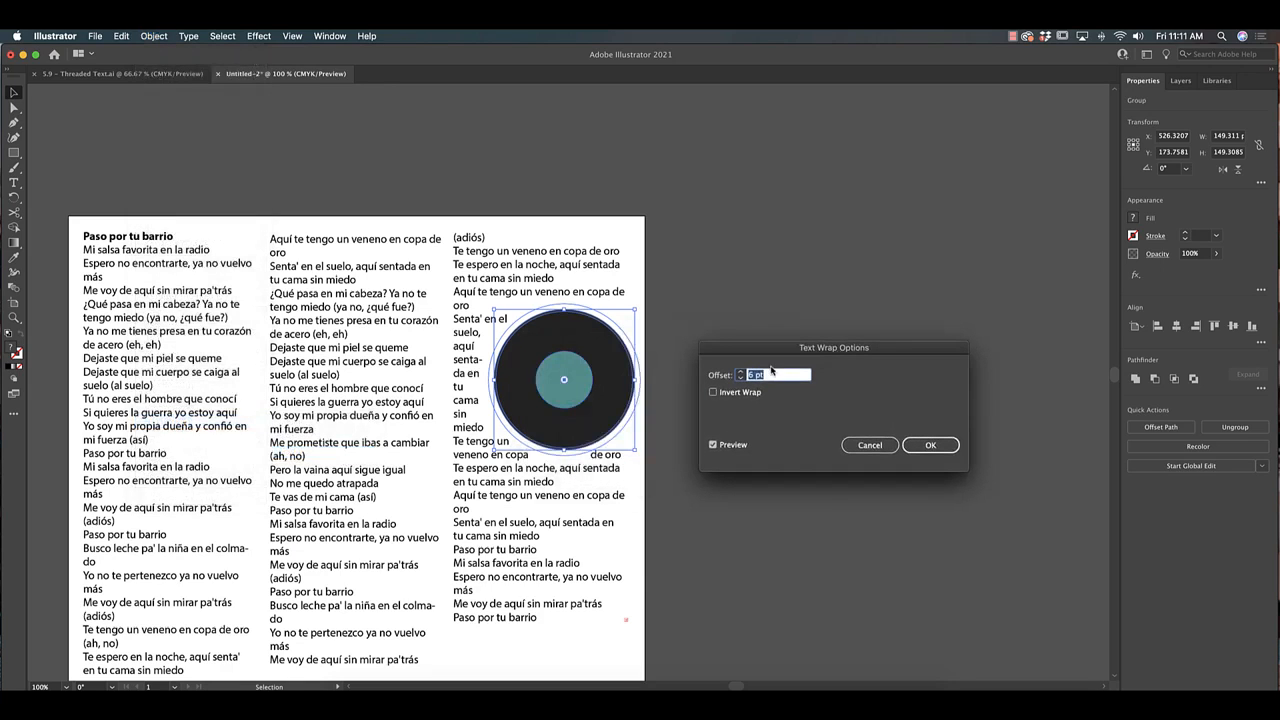
Try a text wrap offset of 14 pt around the vinyl record
{"action": "left_click", "coordinate": [741, 372]}
{"action": "left_click", "coordinate": [741, 372]}
{"action": "left_click", "coordinate": [741, 372]}
{"action": "left_click", "coordinate": [741, 372]}
{"action": "left_click", "coordinate": [741, 372]}
{"action": "left_click", "coordinate": [741, 372]}
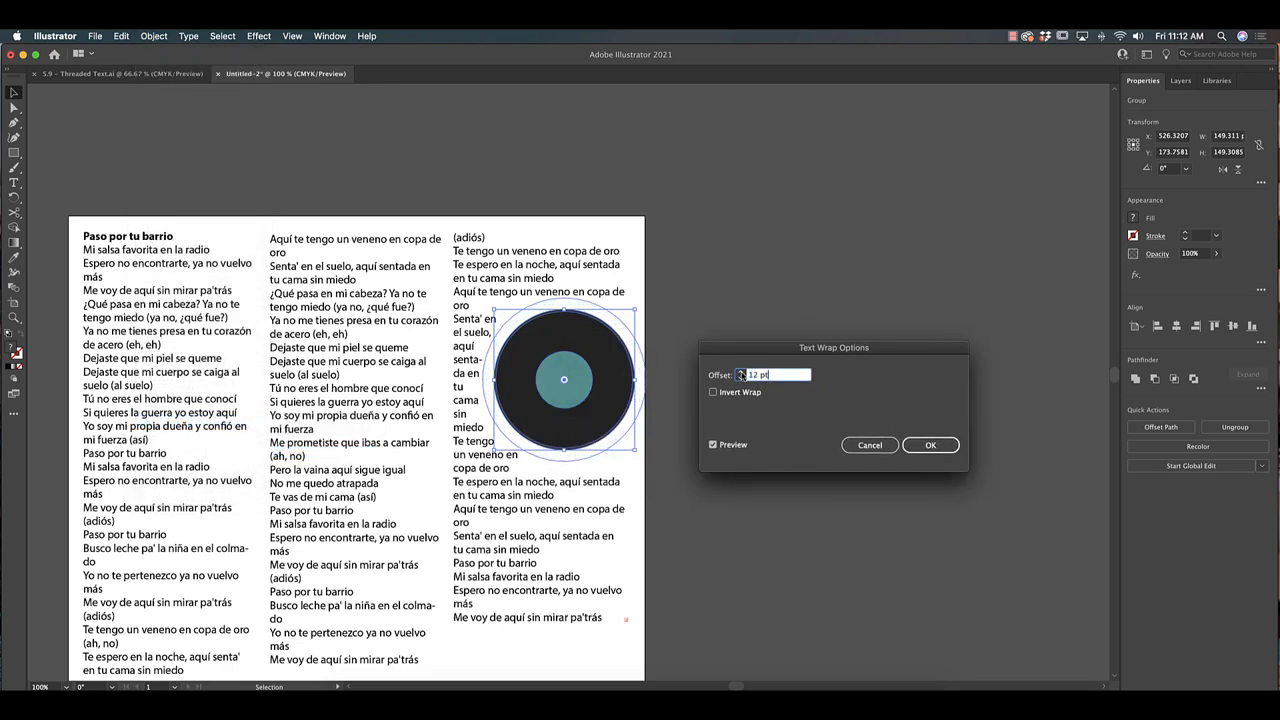
{"action": "left_click", "coordinate": [741, 372]}
{"action": "left_click", "coordinate": [741, 372]}
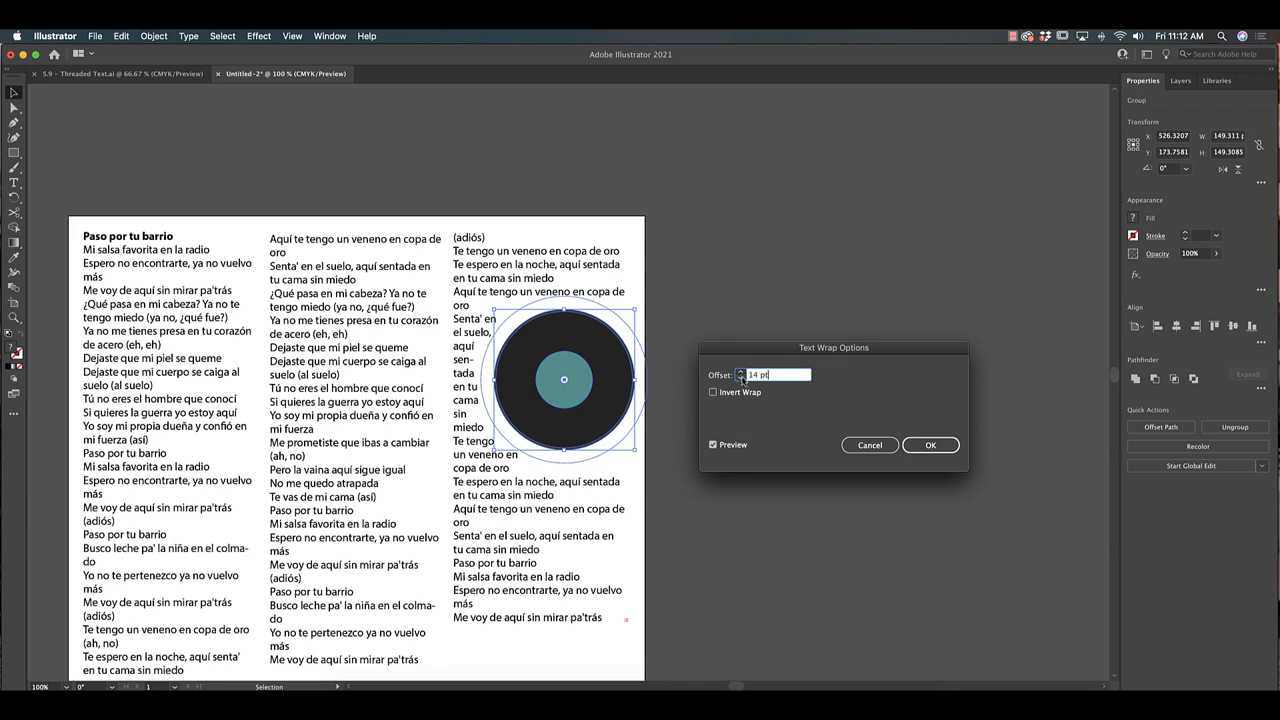
Reduce the vinyl record's text wrap offset to less than 6 pt and apply it
{"action": "left_click", "coordinate": [741, 379]}
{"action": "left_click", "coordinate": [741, 379]}
{"action": "left_click", "coordinate": [741, 379]}
{"action": "left_click", "coordinate": [741, 379]}
{"action": "left_click", "coordinate": [741, 379]}
{"action": "left_click", "coordinate": [741, 379]}
{"action": "left_click", "coordinate": [741, 379]}
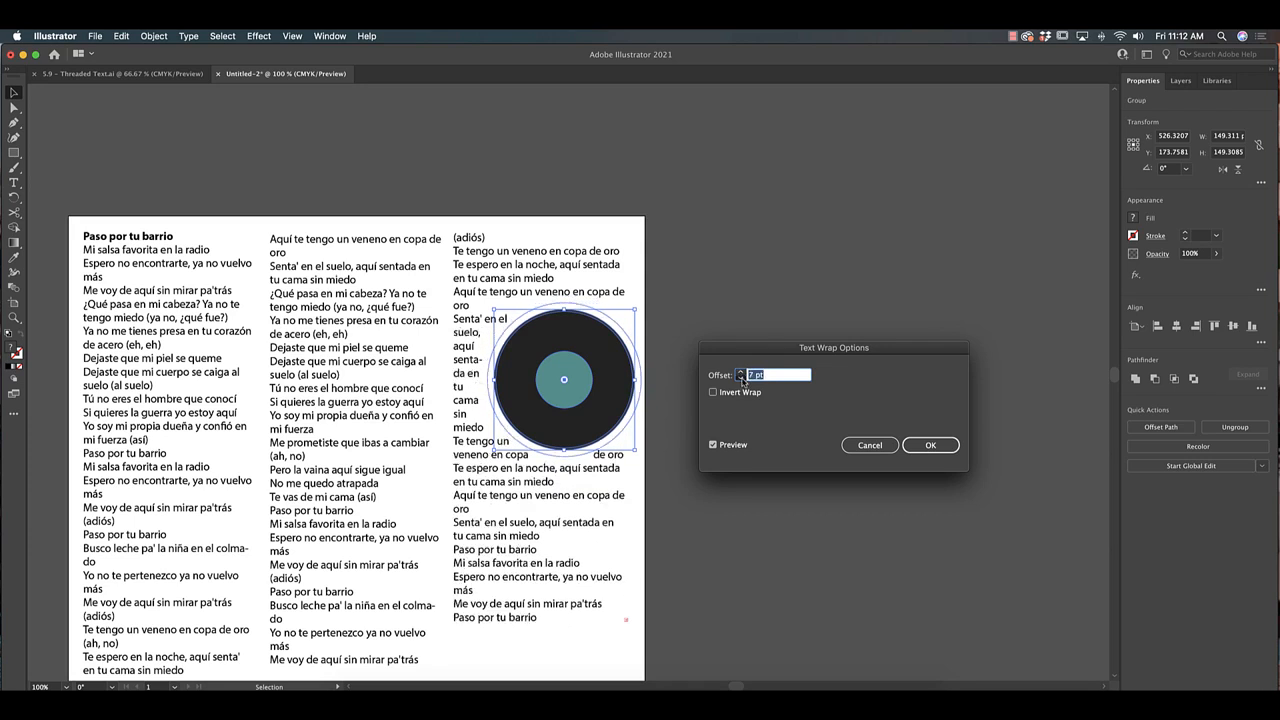
{"action": "left_click", "coordinate": [741, 379]}
{"action": "left_click", "coordinate": [741, 379]}
{"action": "left_click", "coordinate": [741, 379]}
{"action": "left_click", "coordinate": [741, 379]}
{"action": "left_click", "coordinate": [920, 448]}
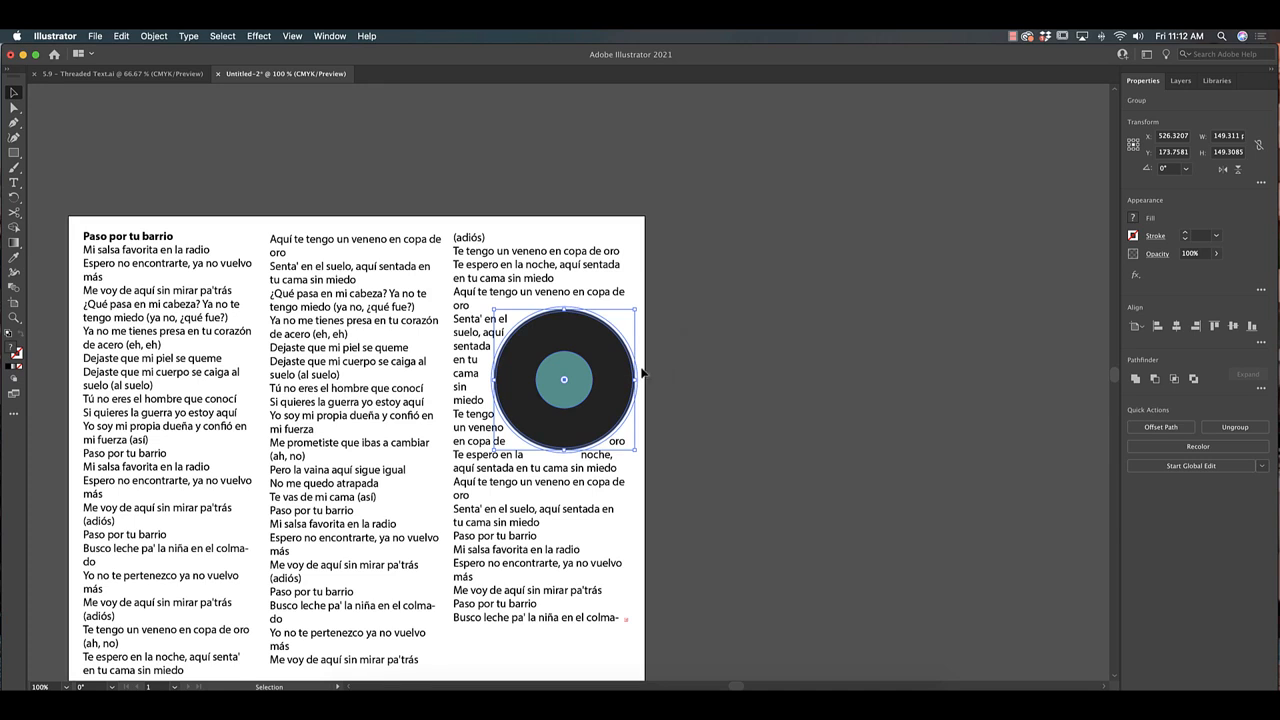
Switch to the 5.9 - Threaded Text document and review the Step 1 palm tree exercise instructions
{"action": "left_click", "coordinate": [110, 73]}
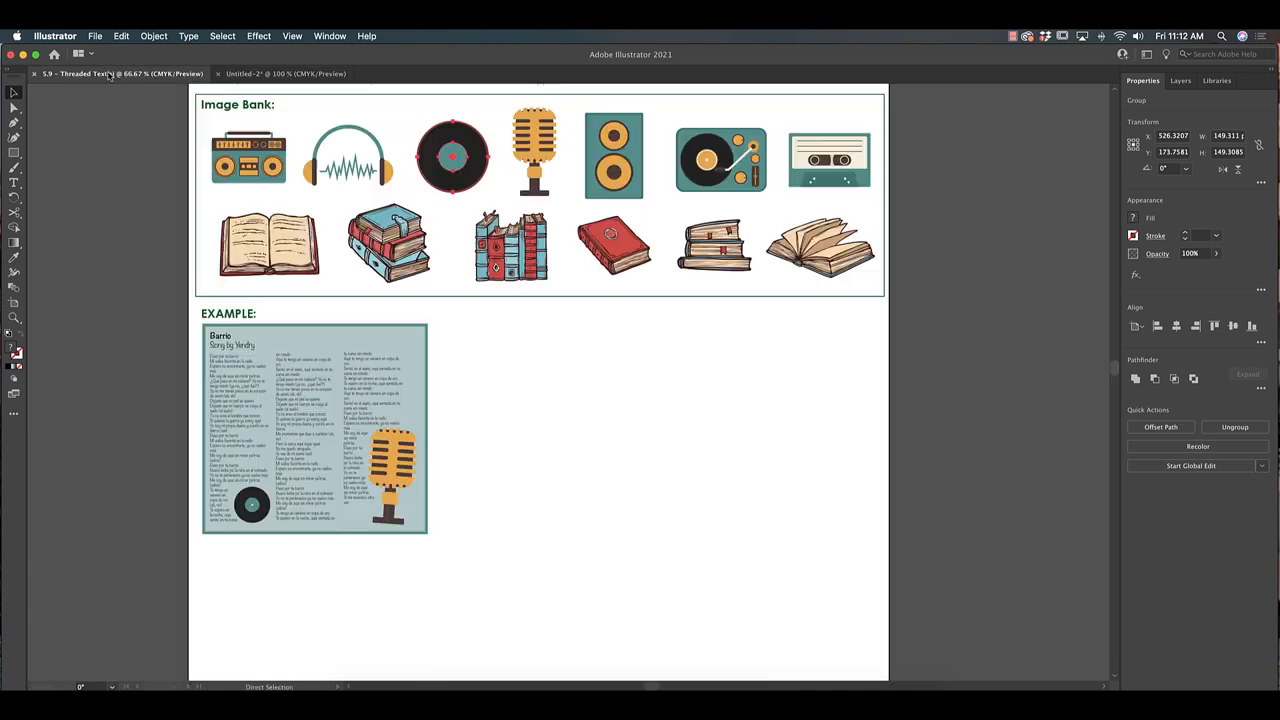
{"action": "left_click", "coordinate": [450, 150]}
{"action": "scroll", "coordinate": [551, 295], "scroll_direction": "up", "scroll_amount": 3}
{"action": "scroll", "coordinate": [551, 295], "scroll_direction": "up", "scroll_amount": 10}
{"action": "scroll", "coordinate": [568, 296], "scroll_direction": "down", "scroll_amount": 1}
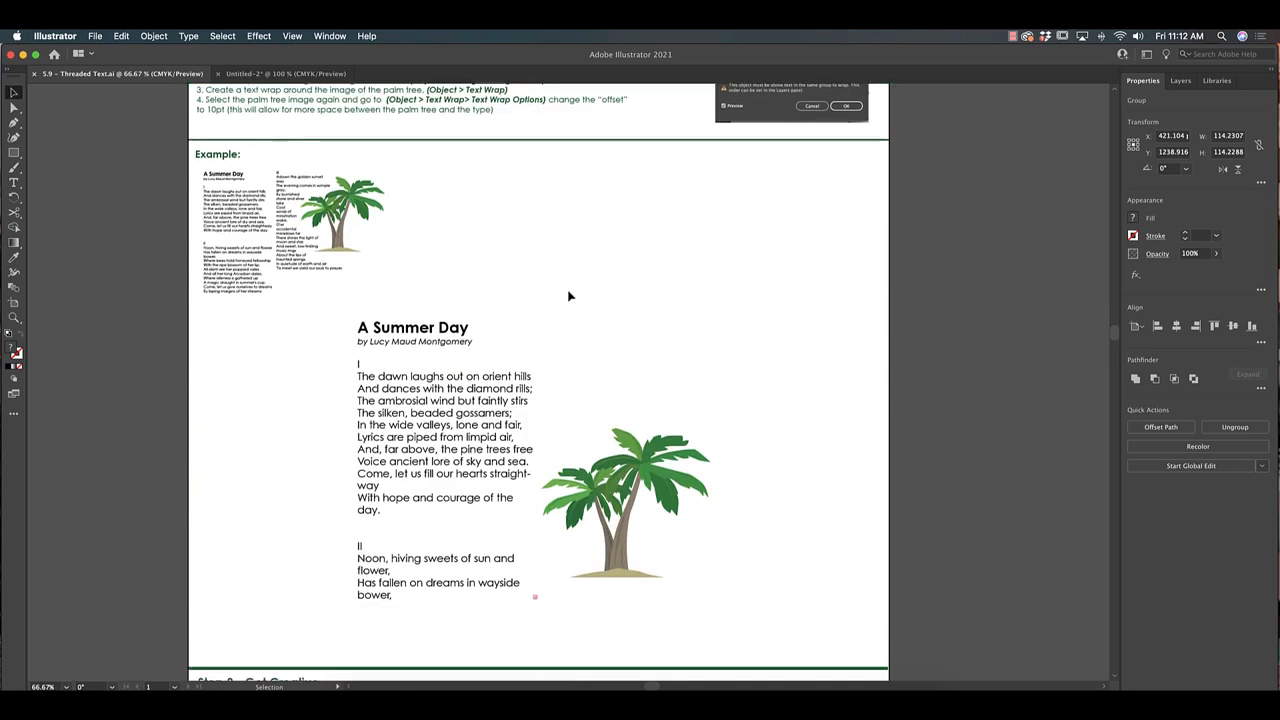
{"action": "left_click", "coordinate": [742, 315]}
{"action": "scroll", "coordinate": [754, 284], "scroll_direction": "up", "scroll_amount": 1}
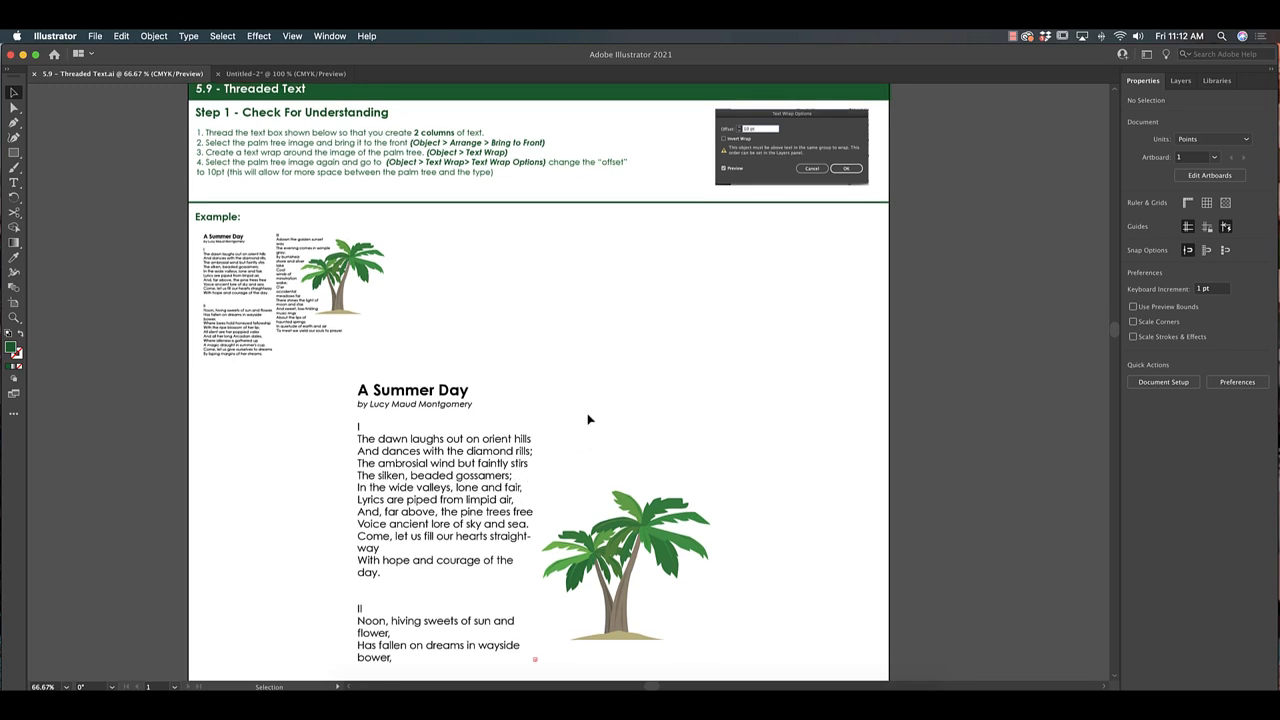
{"action": "scroll", "coordinate": [588, 419], "scroll_direction": "down", "scroll_amount": 1}
Thread the "A Summer Day" poem's overflow text into a second column of the same size beside the first
{"action": "left_click", "coordinate": [428, 503]}
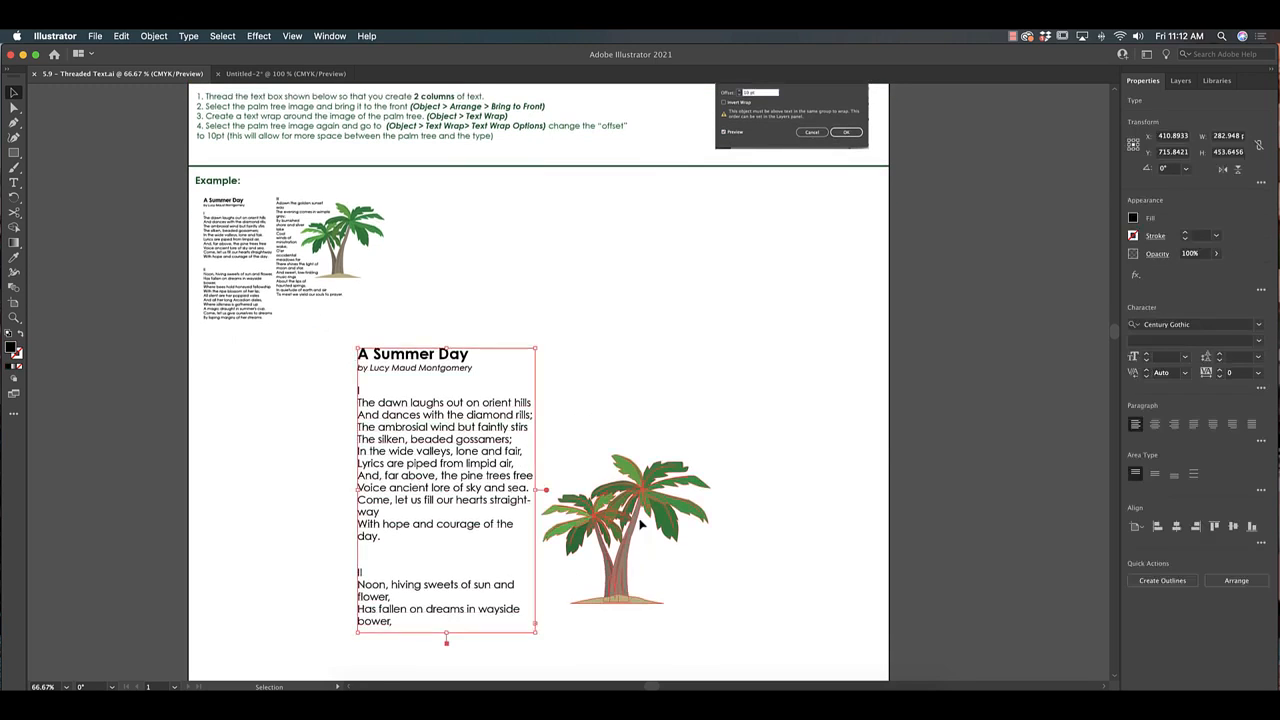
{"action": "left_click", "coordinate": [634, 568]}
{"action": "left_click", "coordinate": [475, 467]}
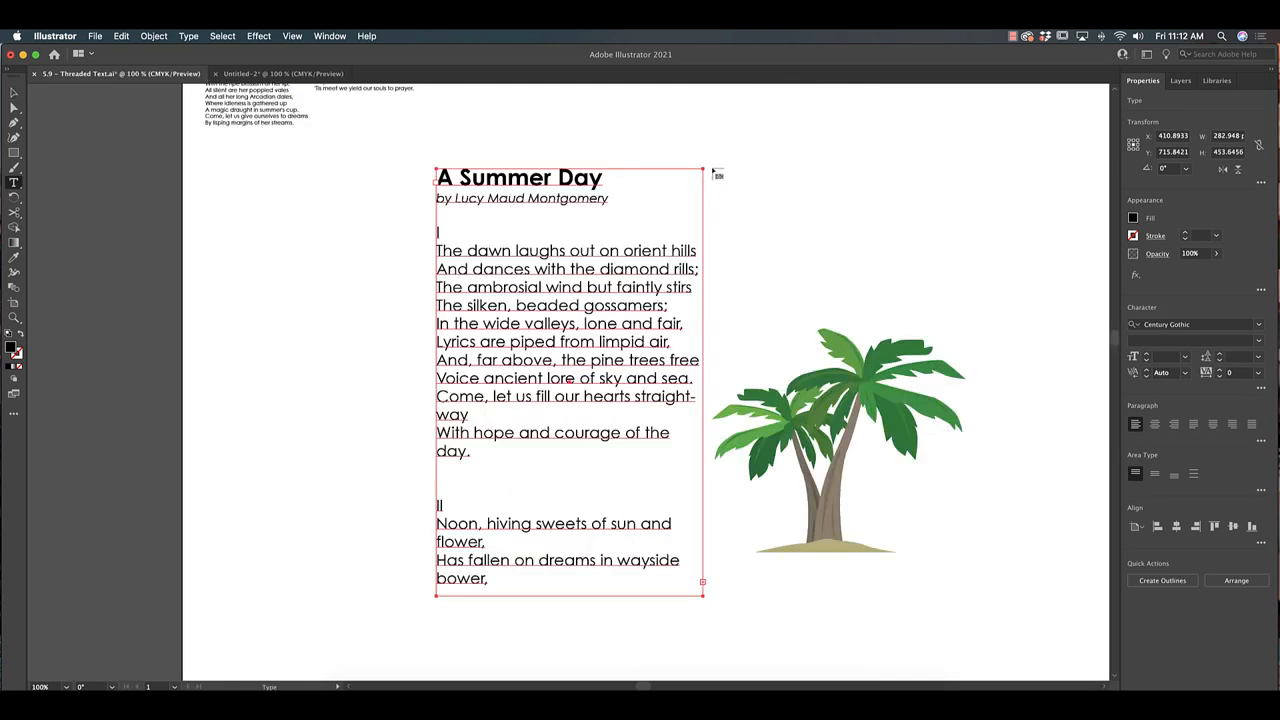
{"action": "left_click", "coordinate": [716, 172]}
{"action": "left_click_drag", "start_coordinate": [928, 267], "coordinate": [718, 267]}
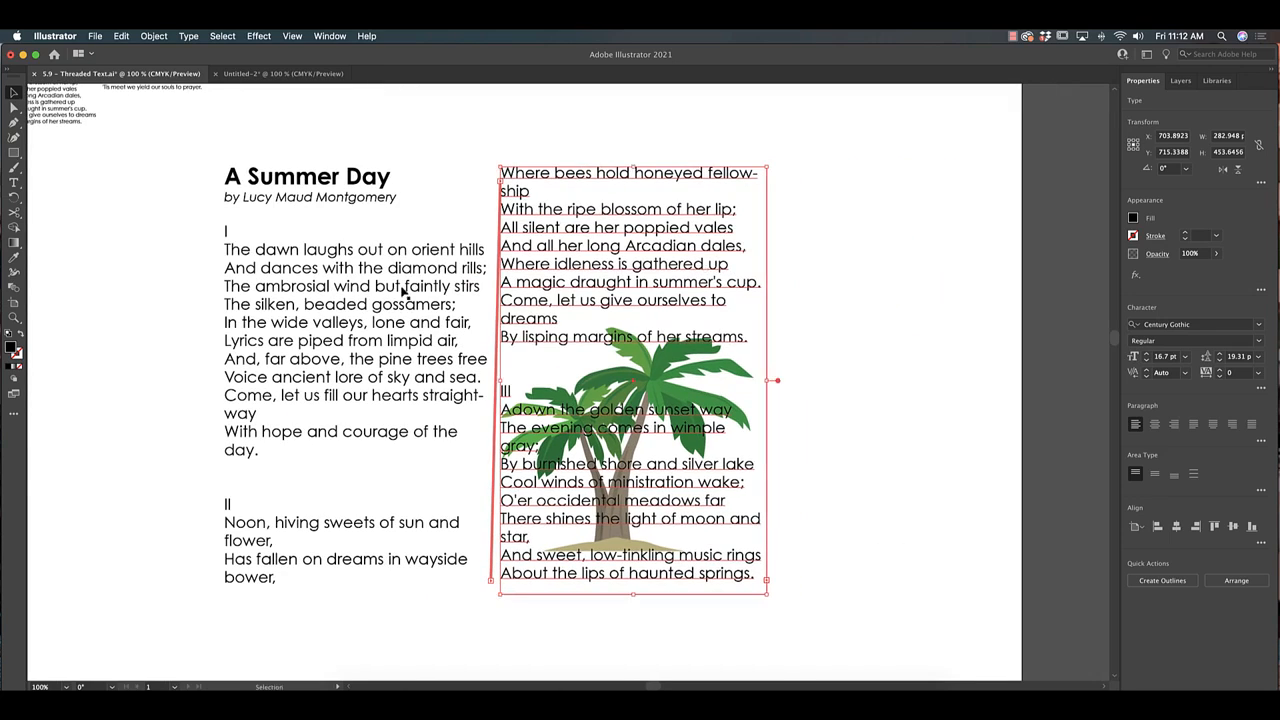
Extend the poem's first column downward to about 518 pt tall and widen it leftward
{"action": "key", "text": "super+minus"}
{"action": "left_click", "coordinate": [318, 464]}
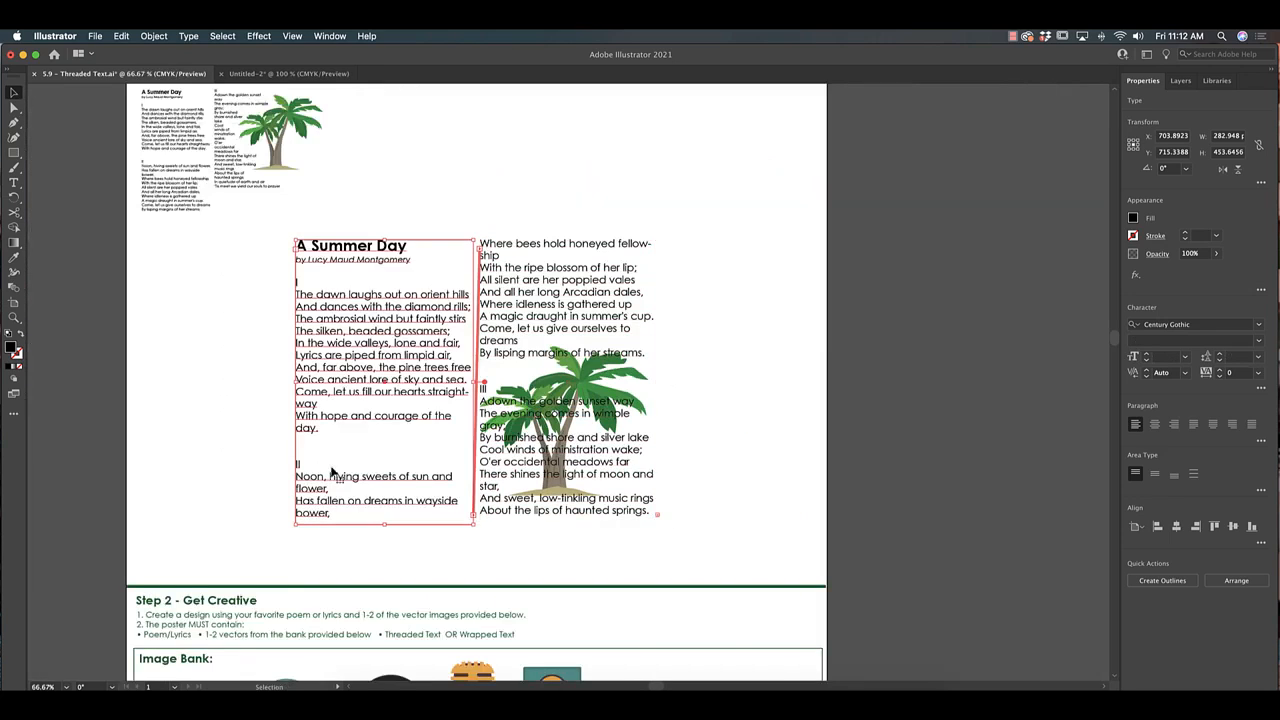
{"action": "left_click_drag", "start_coordinate": [386, 524], "coordinate": [386, 565]}
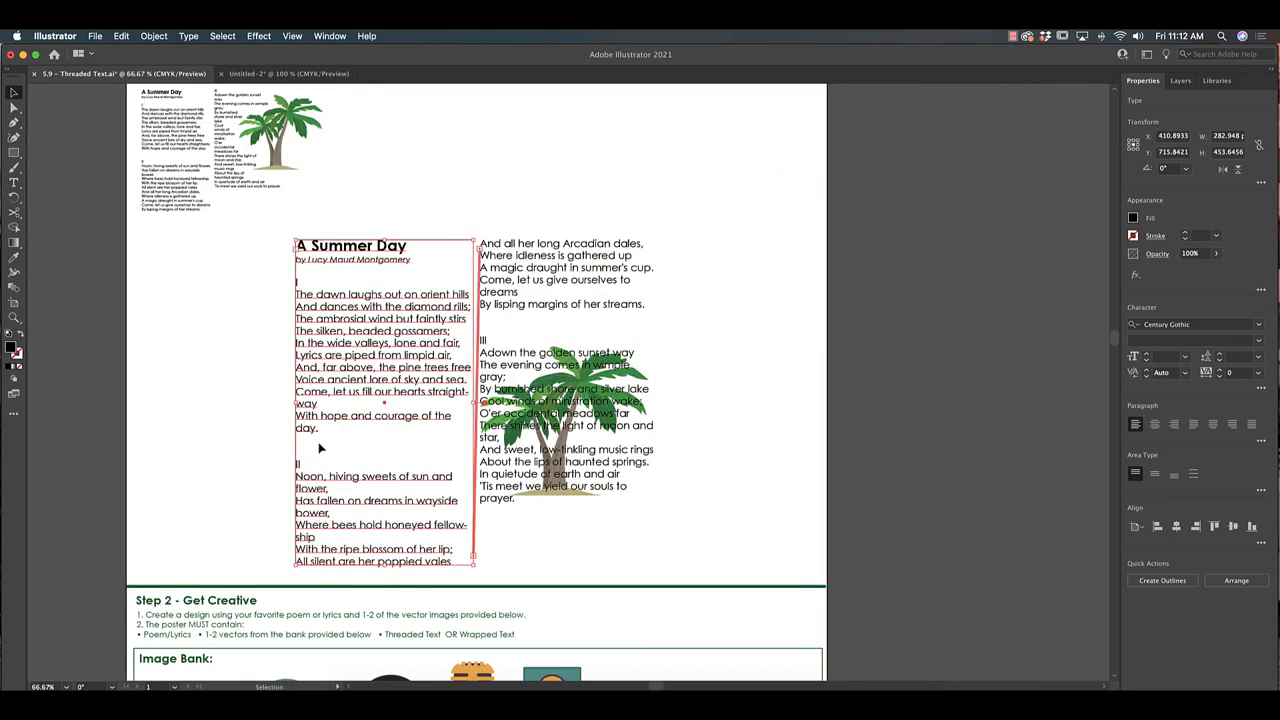
{"action": "mouse_move", "coordinate": [291, 404]}
{"action": "left_mouse_down"}
{"action": "mouse_move", "coordinate": [251, 404]}
{"action": "mouse_move", "coordinate": [266, 404]}
{"action": "left_mouse_up"}
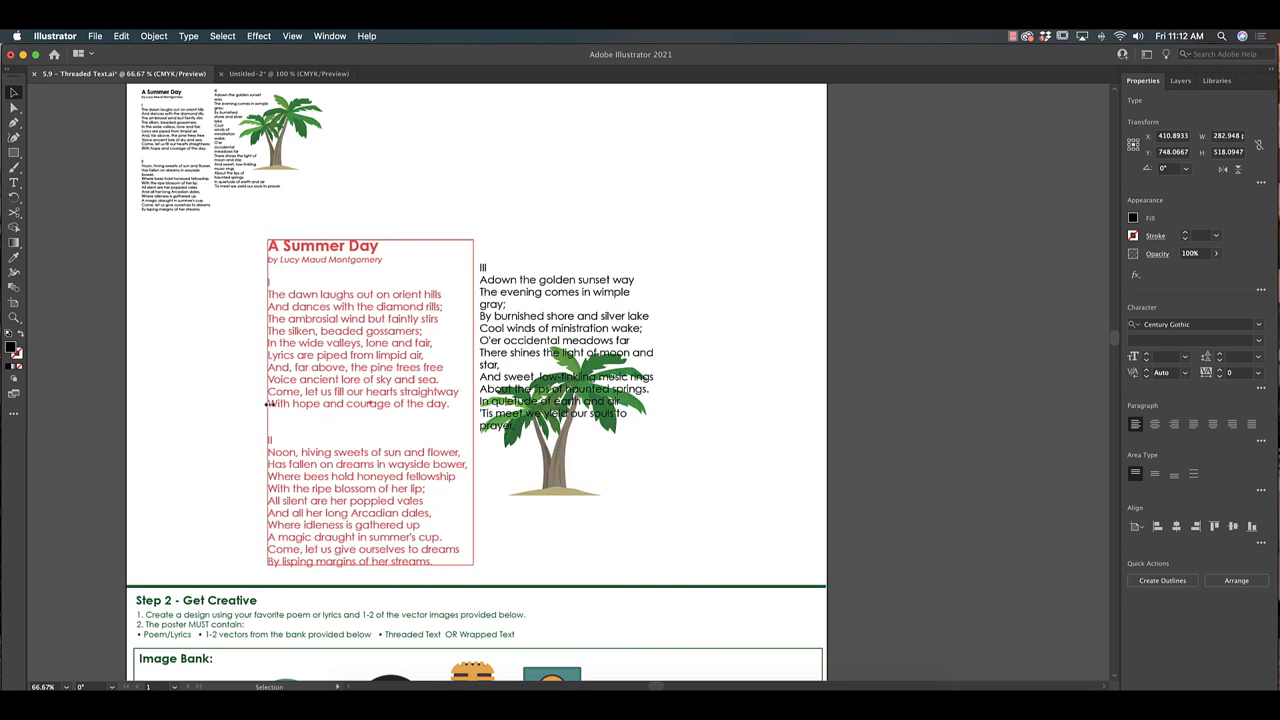
{"action": "left_click", "coordinate": [723, 437]}
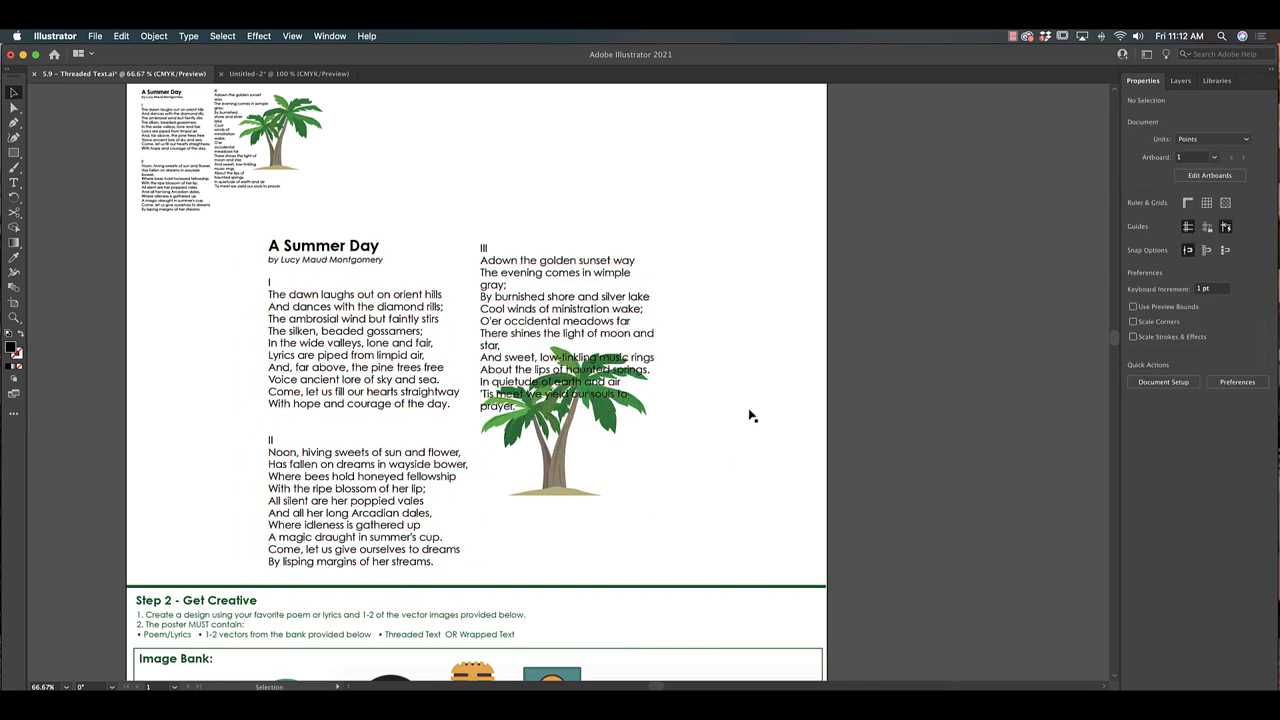
{"action": "scroll", "coordinate": [716, 388], "scroll_direction": "up", "scroll_amount": 1}
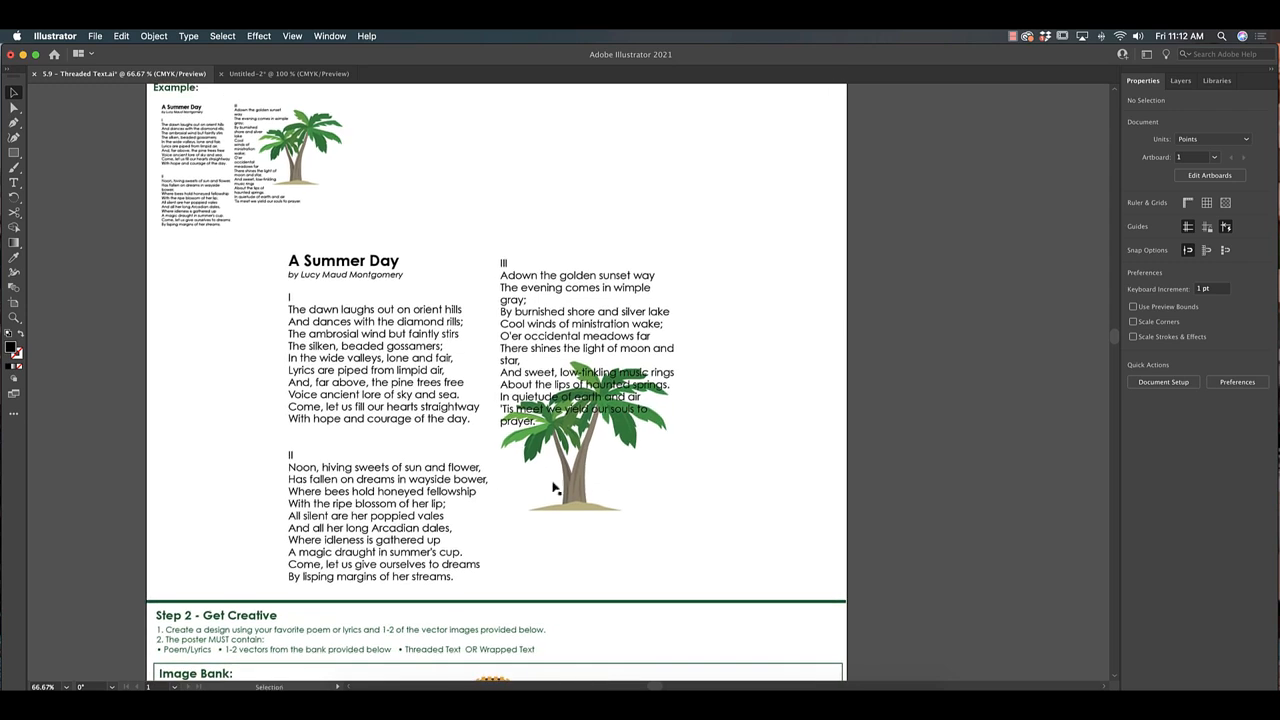
Bring the large palm tree image to the front of the poem text
{"action": "left_click", "coordinate": [556, 486]}
{"action": "left_click", "coordinate": [809, 488]}
{"action": "left_click", "coordinate": [589, 507]}
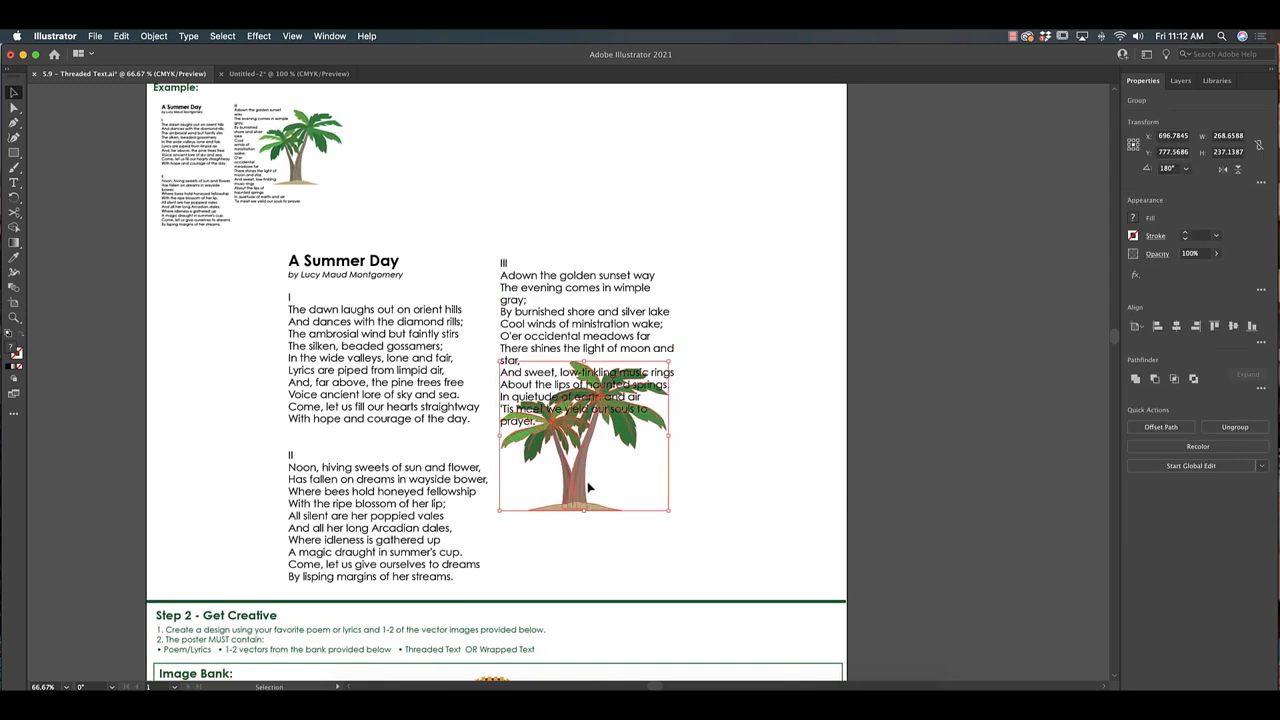
{"action": "scroll", "coordinate": [538, 386], "scroll_direction": "up", "scroll_amount": 4}
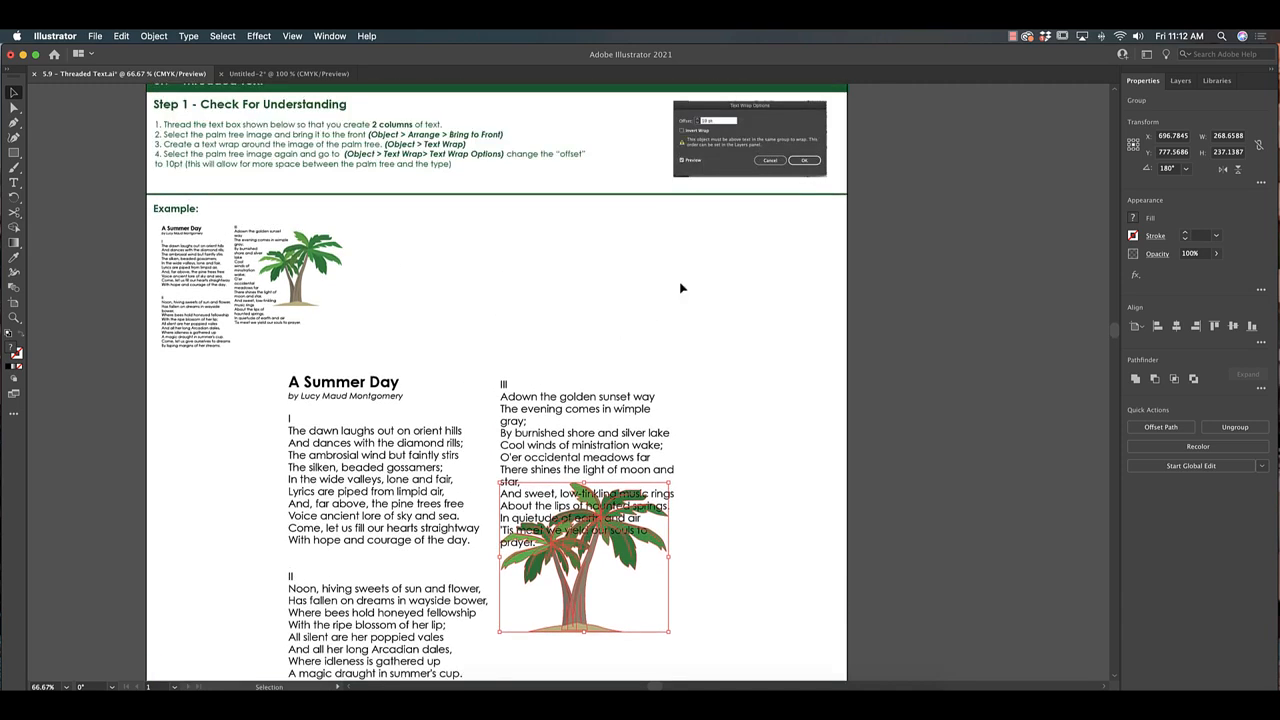
{"action": "left_click", "coordinate": [153, 35]}
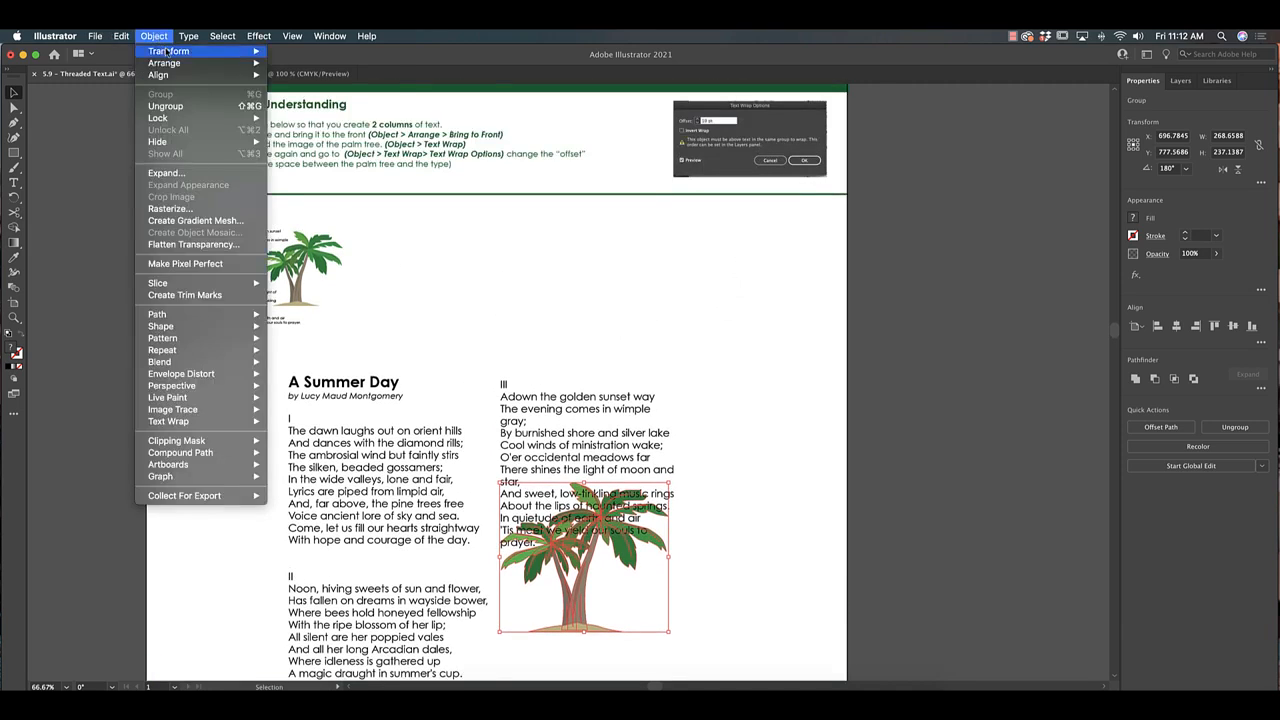
{"action": "mouse_move", "coordinate": [167, 64]}
{"action": "left_click", "coordinate": [300, 64]}
{"action": "left_click", "coordinate": [717, 583]}
Make a text wrap from the palm tree and both poem columns, and move the tree to about X 737, Y 698 pt
{"action": "left_click_drag", "start_coordinate": [717, 583], "coordinate": [360, 462]}
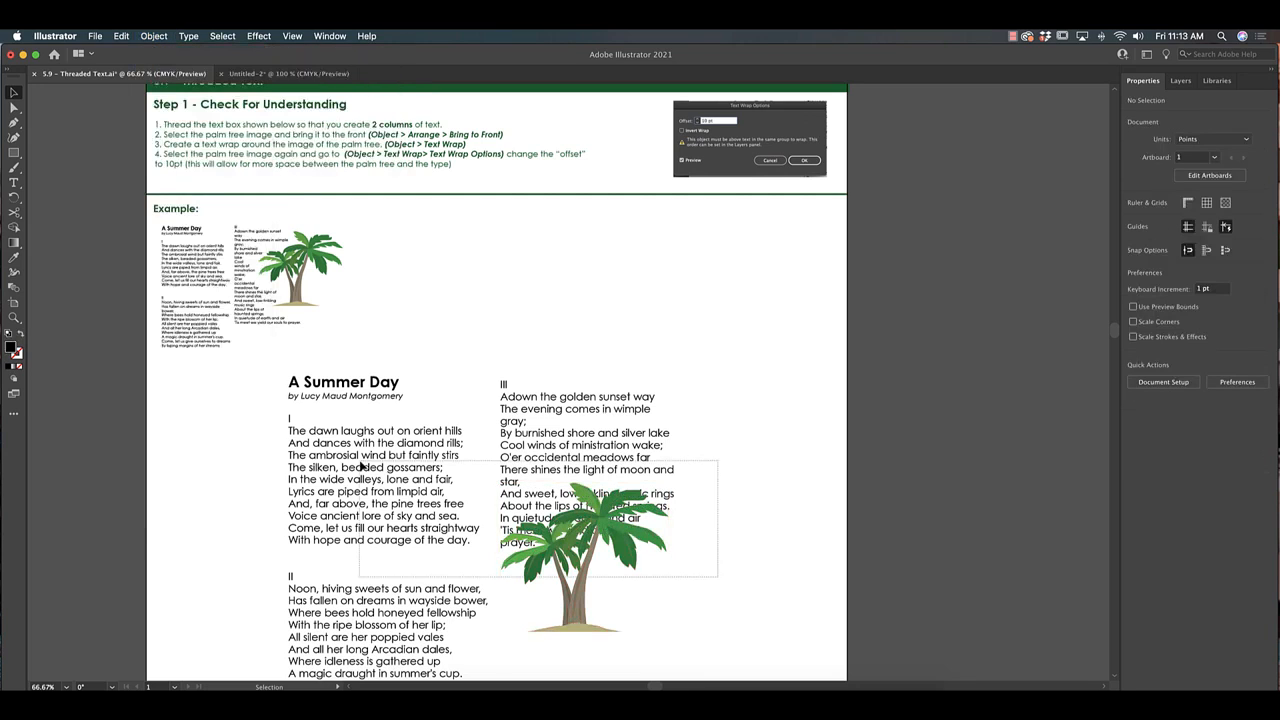
{"action": "left_click", "coordinate": [153, 35]}
{"action": "mouse_move", "coordinate": [230, 421]}
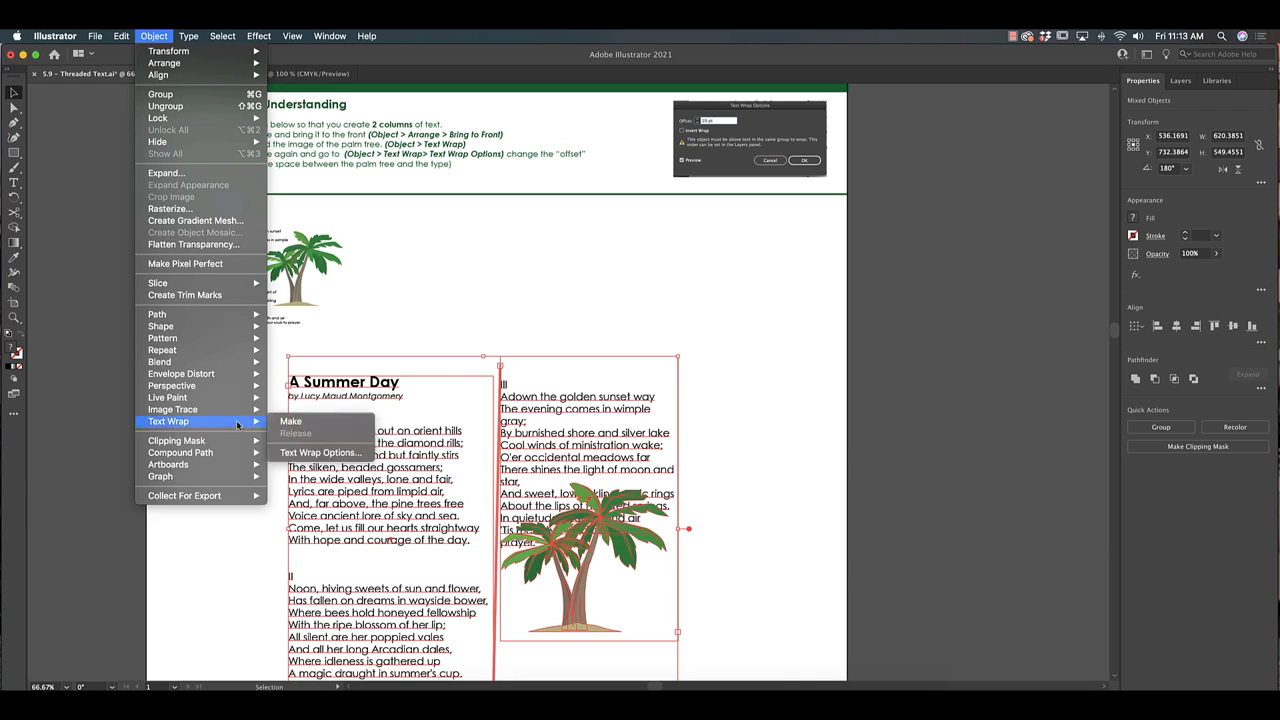
{"action": "left_click", "coordinate": [328, 420]}
{"action": "left_click", "coordinate": [760, 508]}
{"action": "left_click_drag", "start_coordinate": [597, 525], "coordinate": [624, 467]}
Increase the palm tree's text wrap offset and shift the tree slightly right within the second column
{"action": "left_click", "coordinate": [153, 35]}
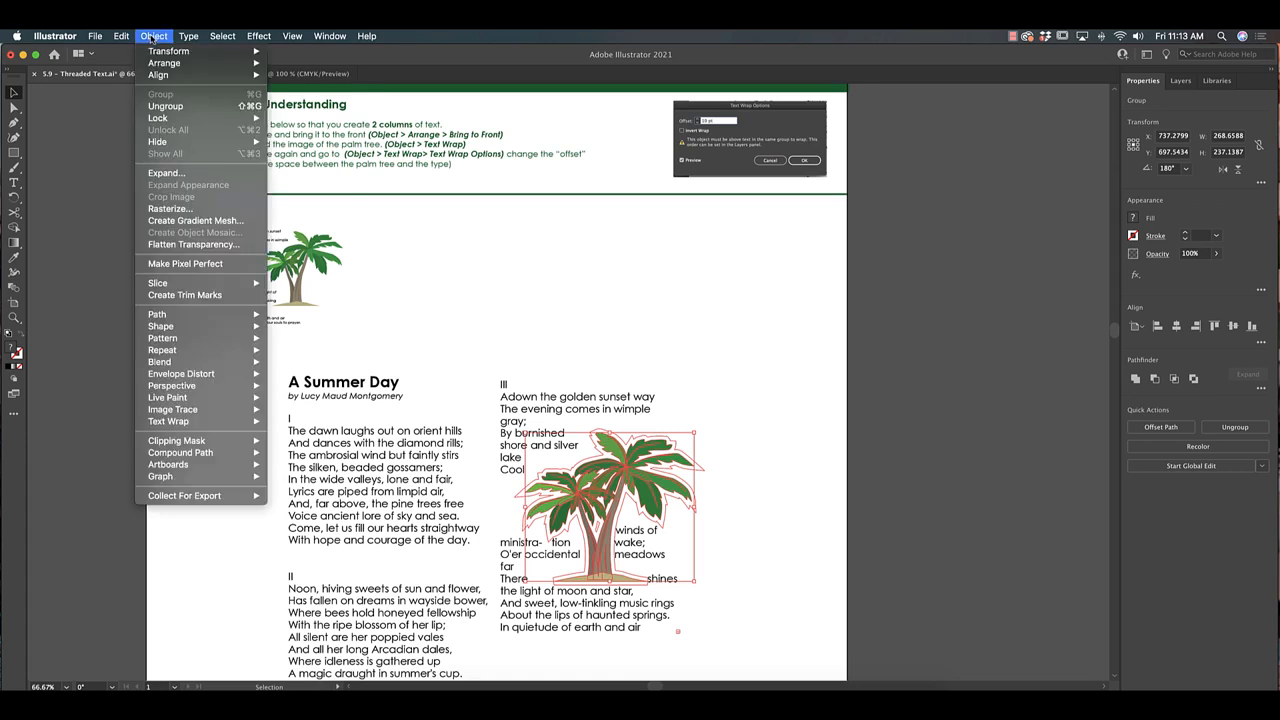
{"action": "mouse_move", "coordinate": [194, 427]}
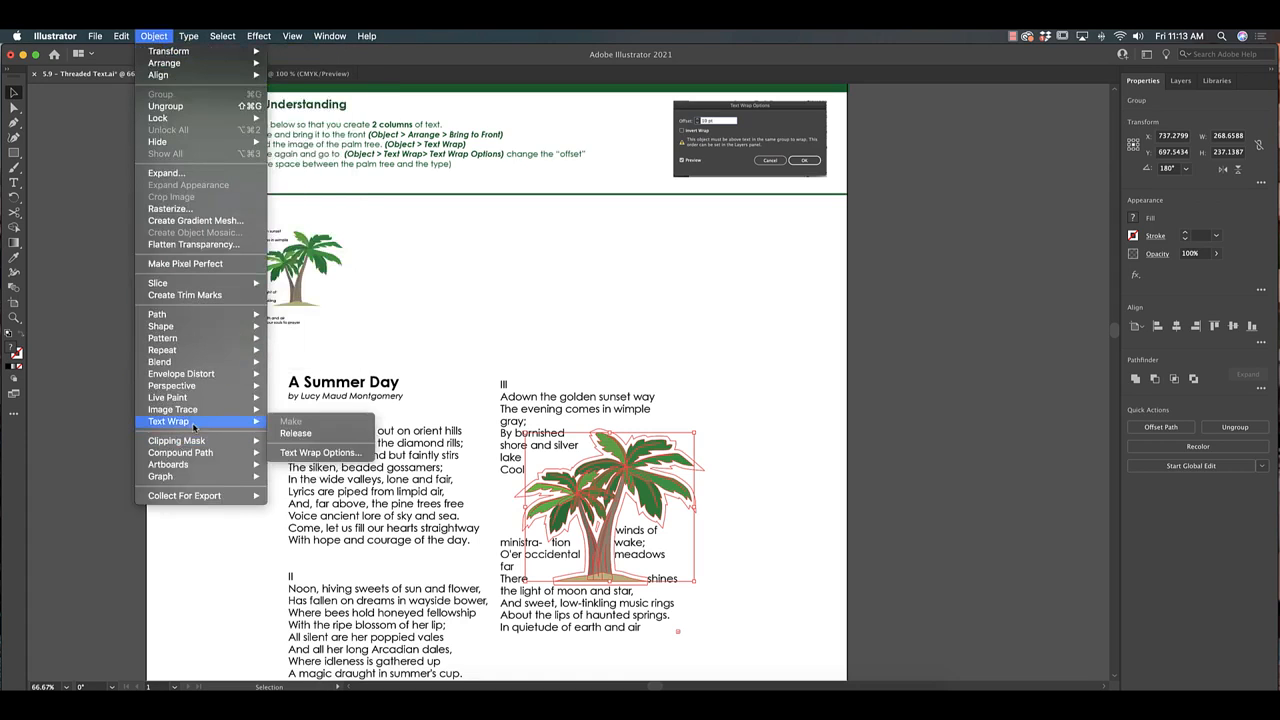
{"action": "left_click", "coordinate": [320, 452]}
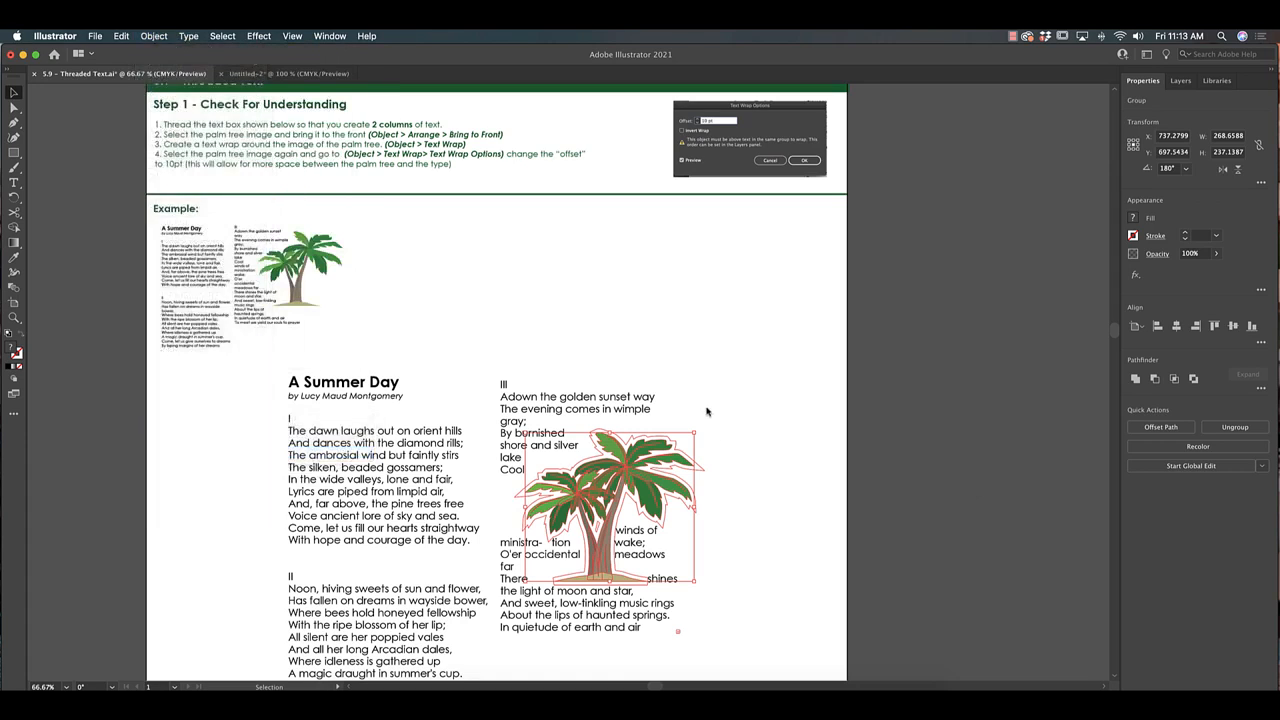
{"action": "left_click", "coordinate": [740, 371]}
{"action": "left_click", "coordinate": [740, 371]}
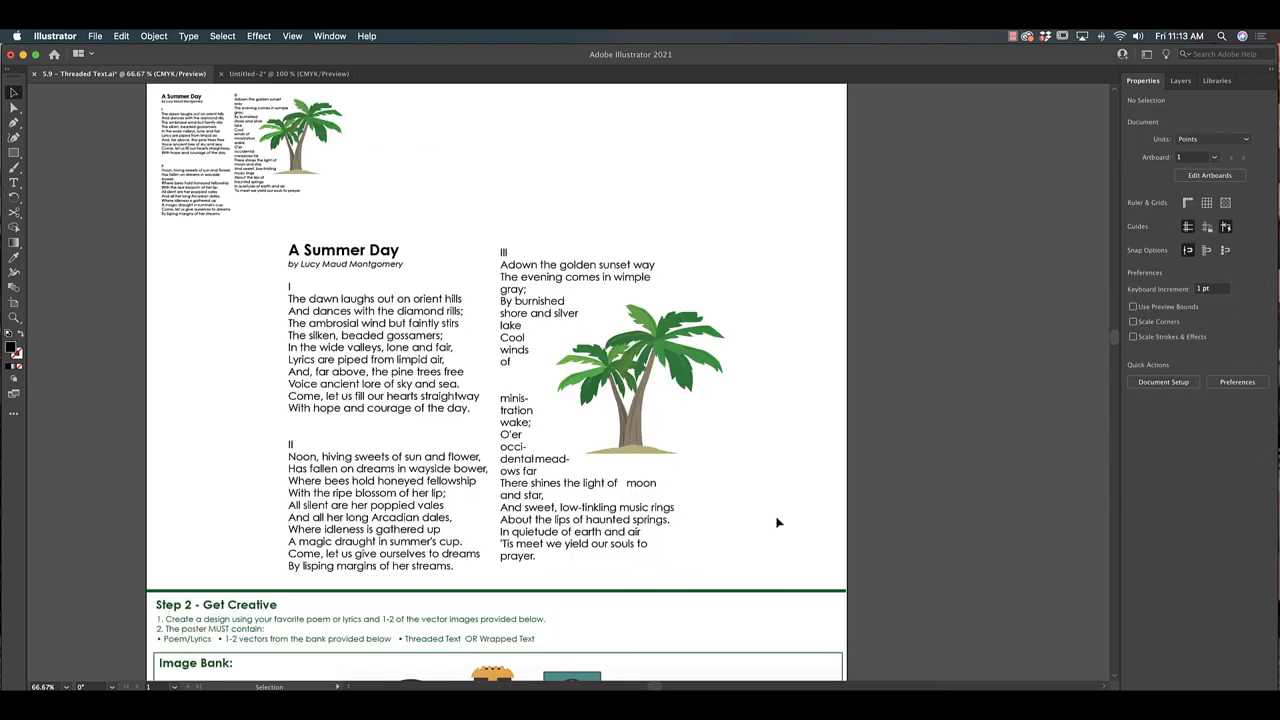
Examine the Step 2 poster requirements, the image bank and the example lyrics poster
{"action": "scroll", "coordinate": [783, 518], "scroll_direction": "down", "scroll_amount": 6}
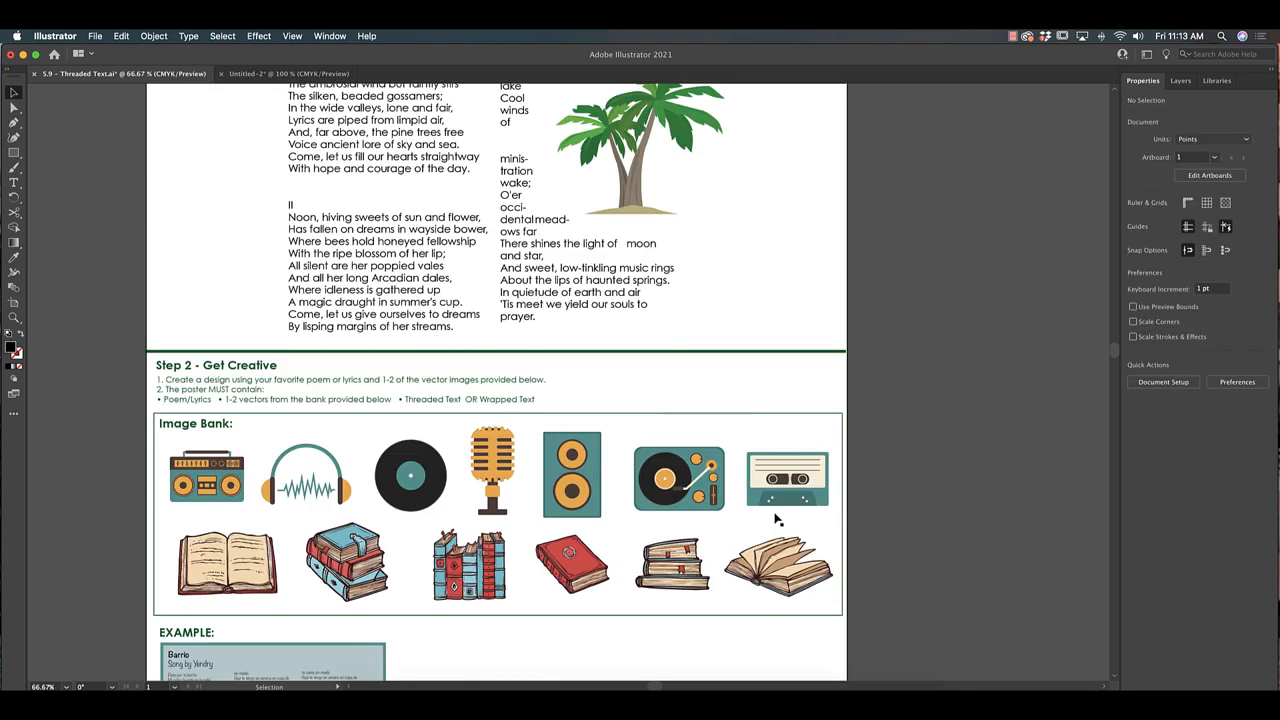
{"action": "scroll", "coordinate": [778, 508], "scroll_direction": "down", "scroll_amount": 3}
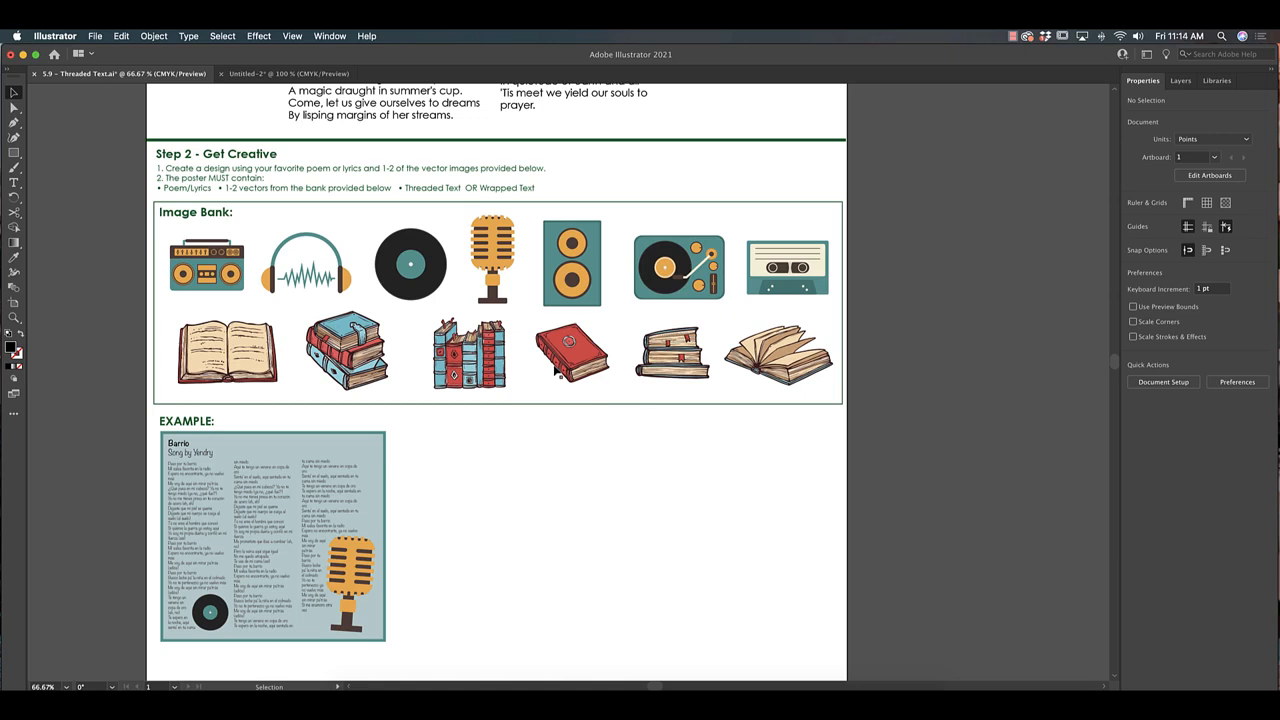
{"action": "left_click_drag", "start_coordinate": [529, 573], "coordinate": [548, 311]}
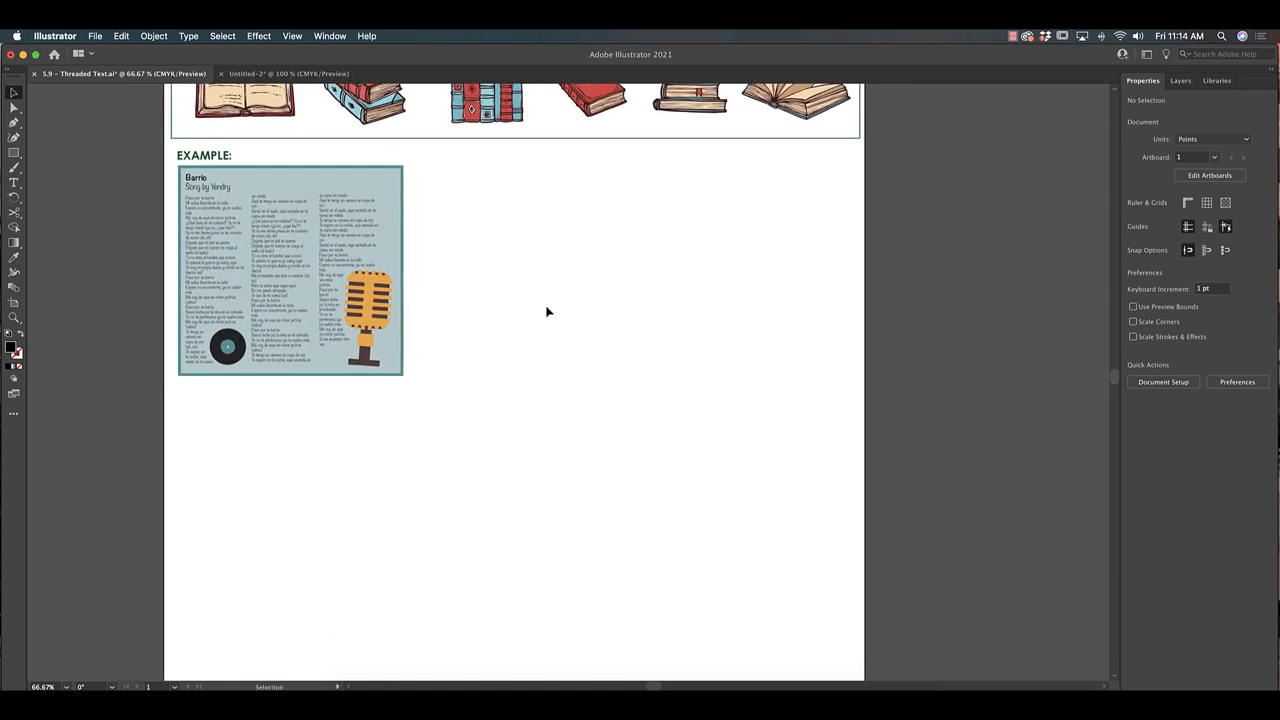
{"action": "key", "text": "super+plus"}
{"action": "left_click_drag", "start_coordinate": [363, 237], "coordinate": [717, 383]}
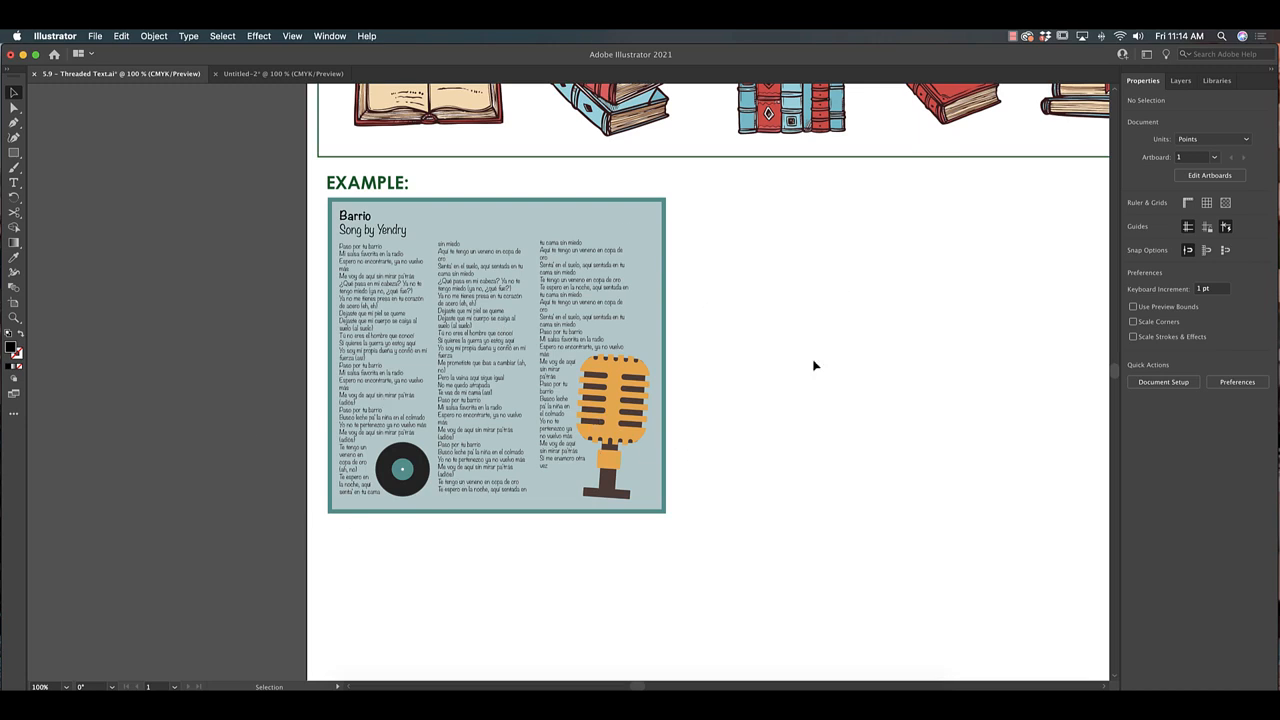
{"action": "left_click_drag", "start_coordinate": [814, 363], "coordinate": [647, 315]}
Try a text frame about 477 by 352 pt beside the example poster, and delete it
{"action": "left_click", "coordinate": [13, 182]}
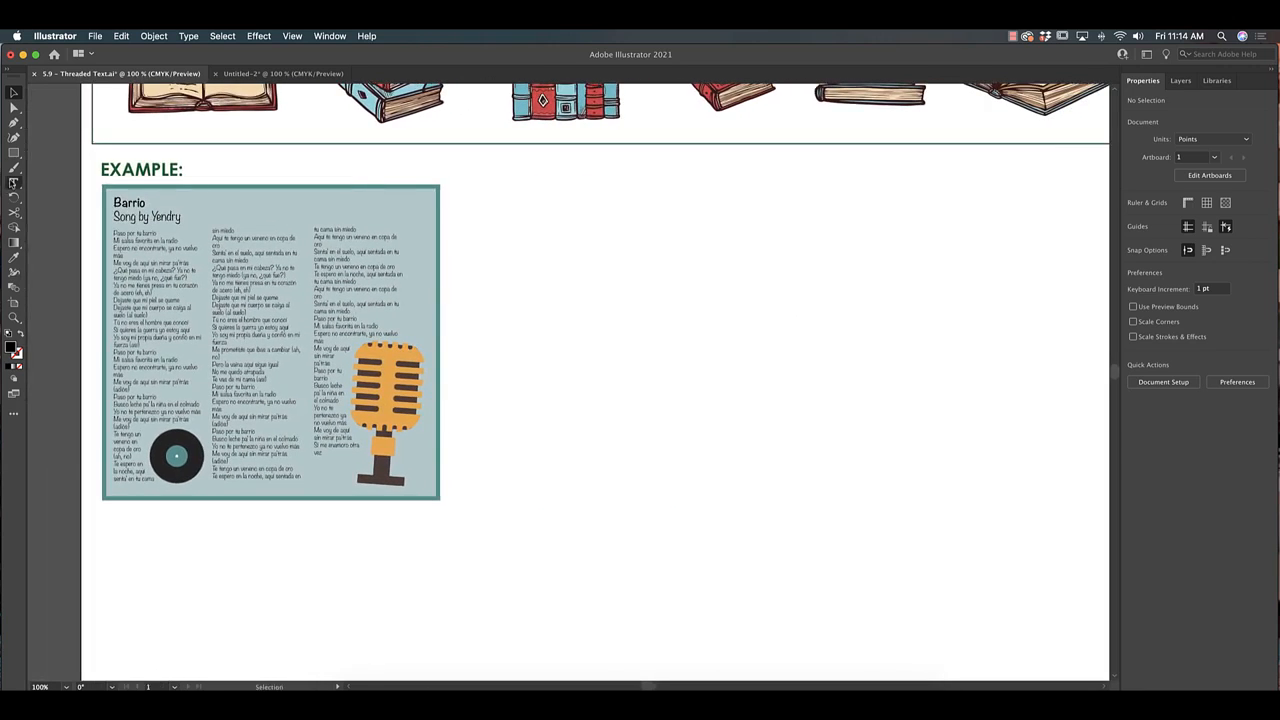
{"action": "left_click_drag", "start_coordinate": [473, 194], "coordinate": [924, 526]}
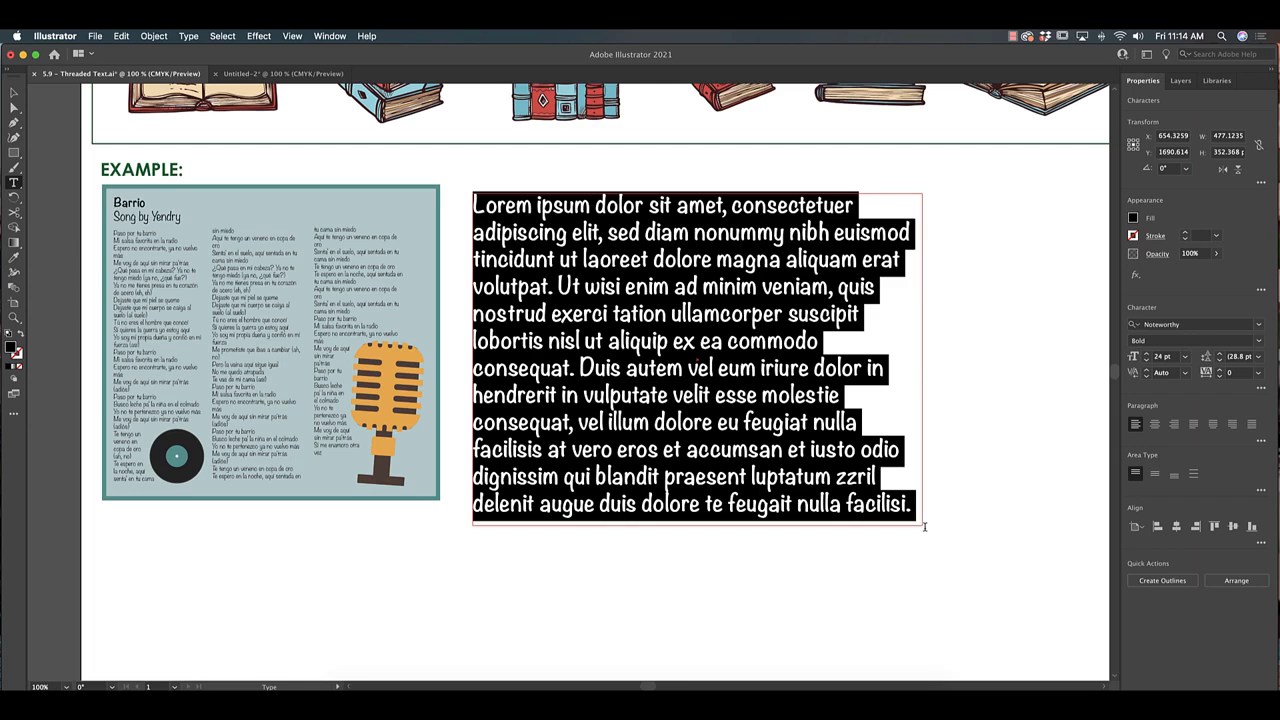
{"action": "left_click", "coordinate": [14, 92]}
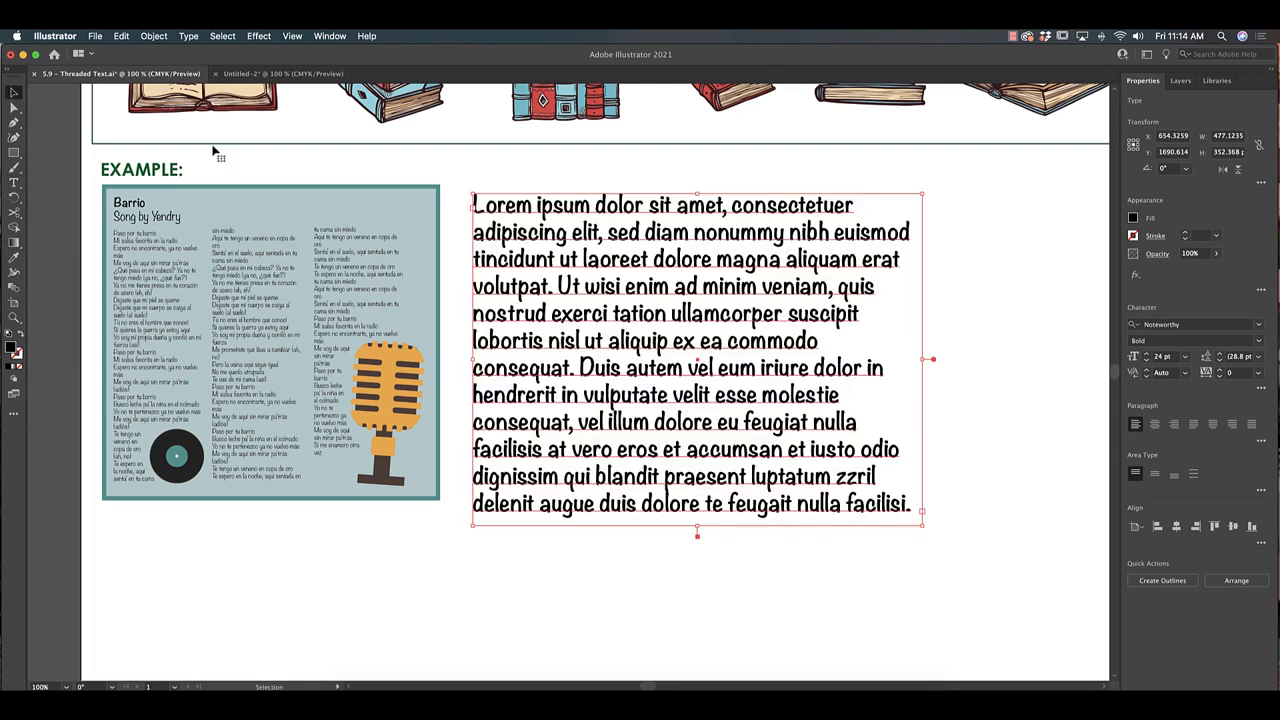
{"action": "key", "text": "Delete"}
Pick out the vinyl record and the headphones as candidate graphics in the image bank
{"action": "scroll", "coordinate": [794, 160], "scroll_direction": "up", "scroll_amount": 5}
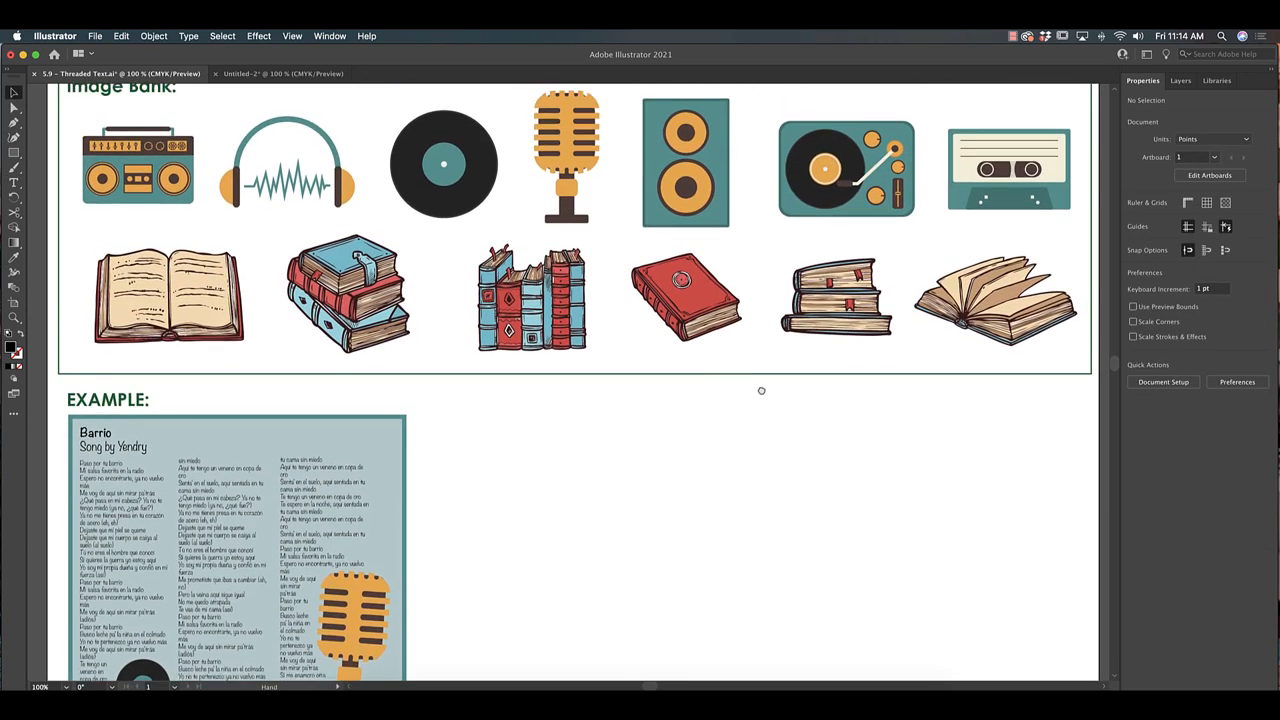
{"action": "left_click", "coordinate": [489, 218]}
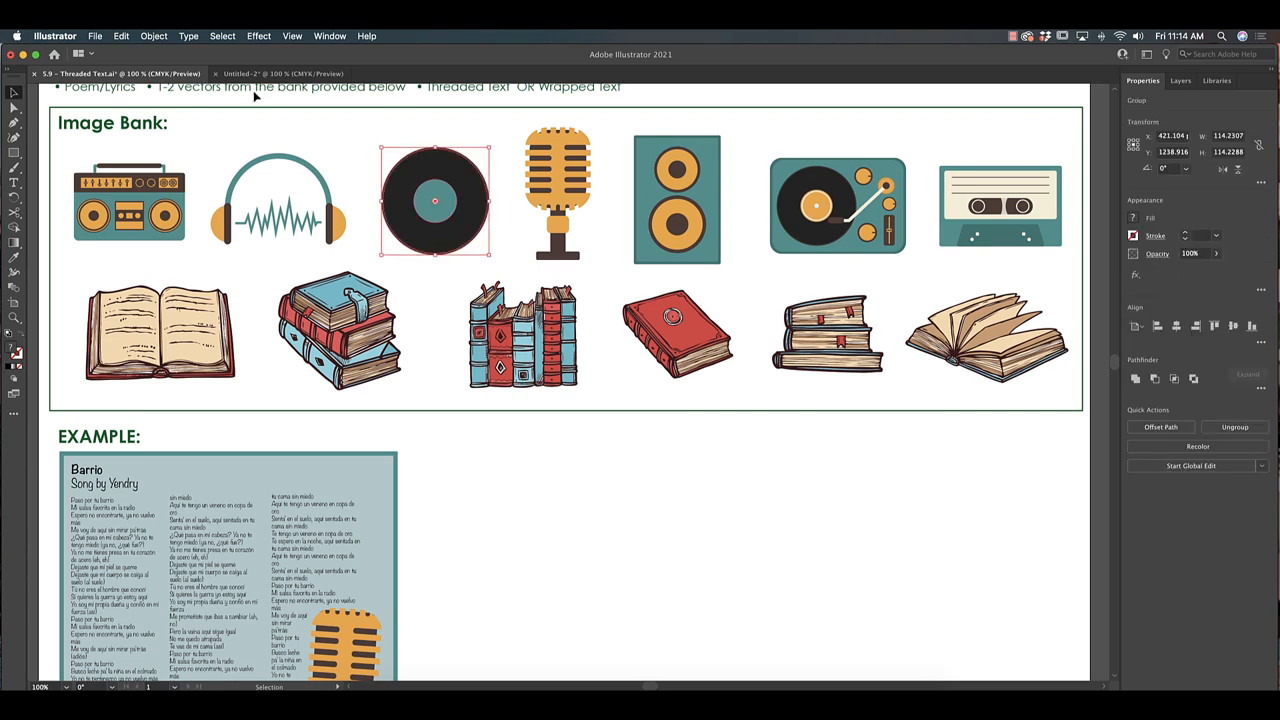
{"action": "left_click", "coordinate": [314, 224]}
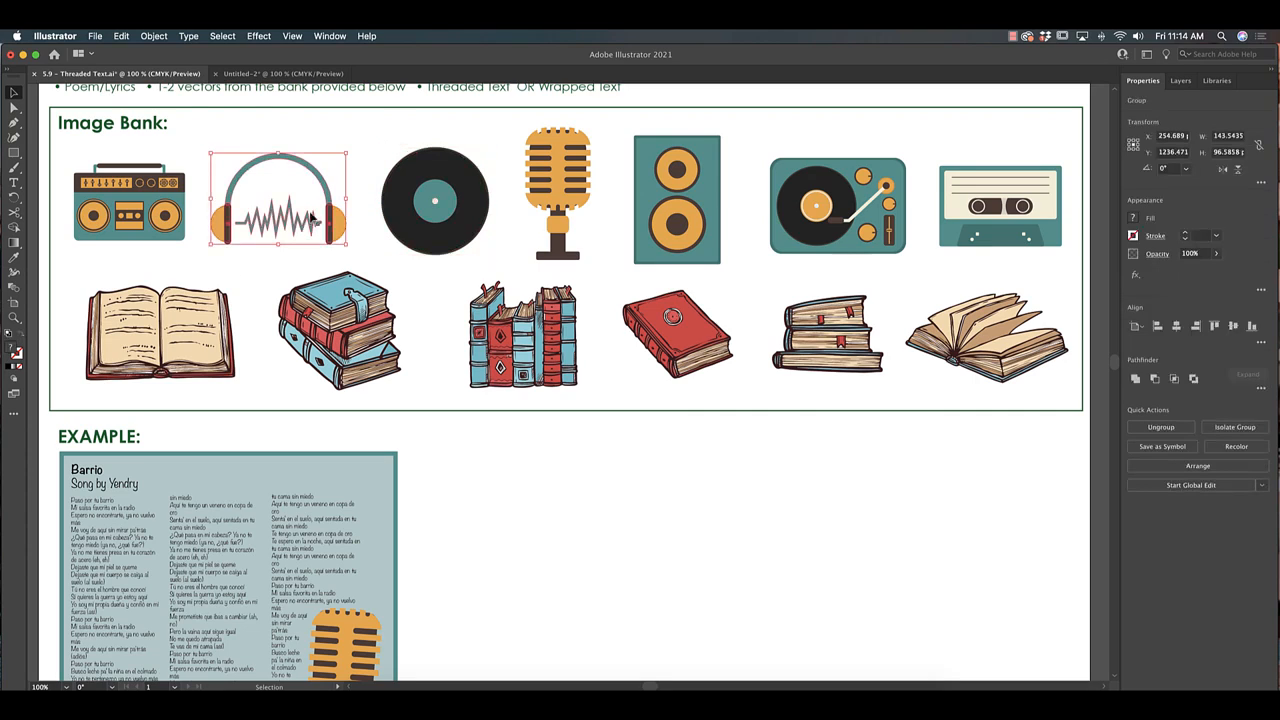